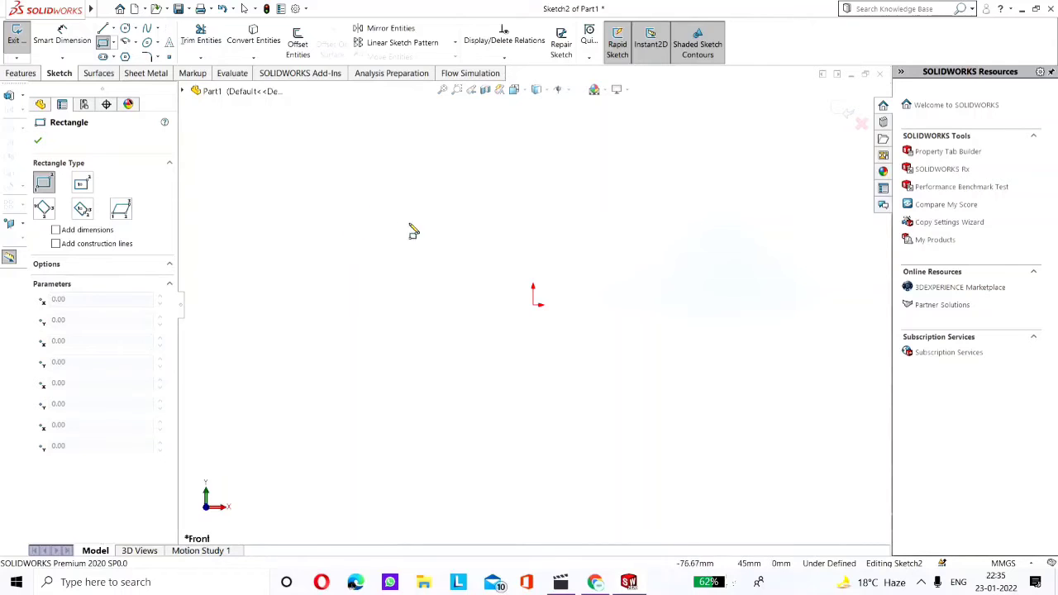
Sketch a corner rectangle about 159 mm long and 15 mm high above the origin.
left_click(374, 210)
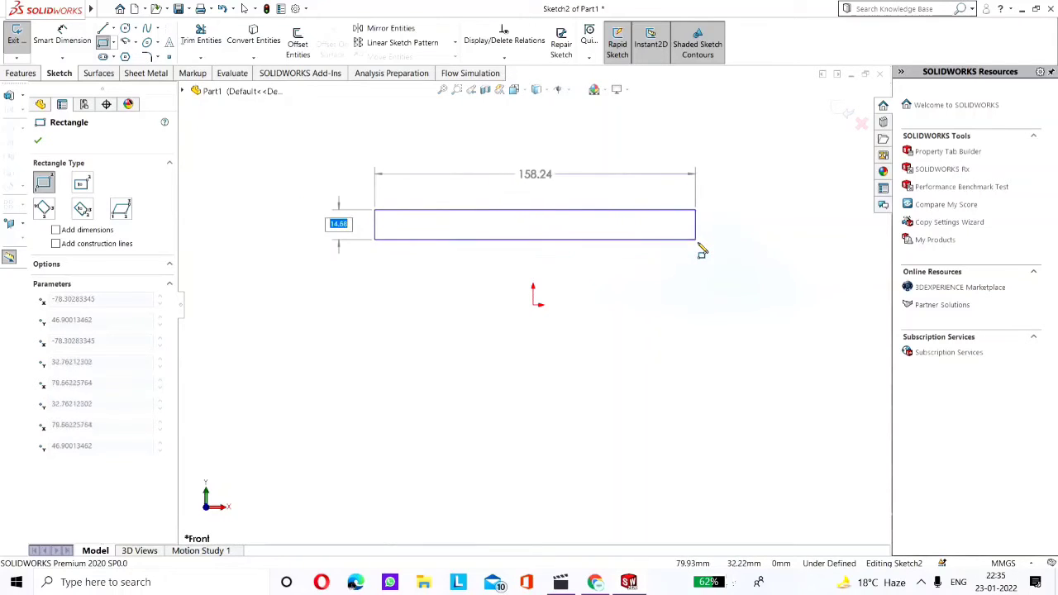
key("Return")
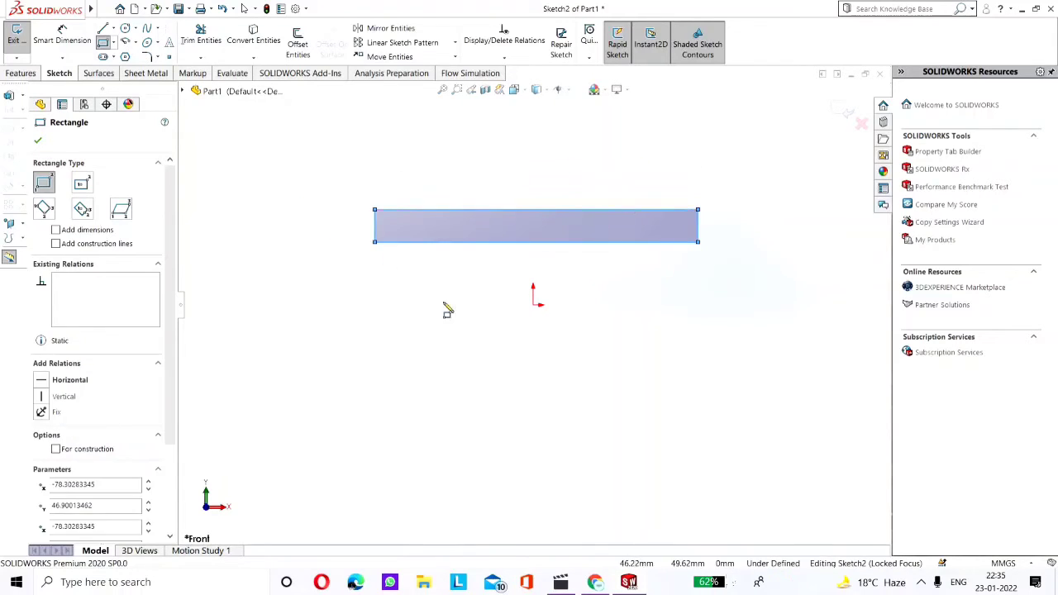
scroll(533, 304, "up", 3)
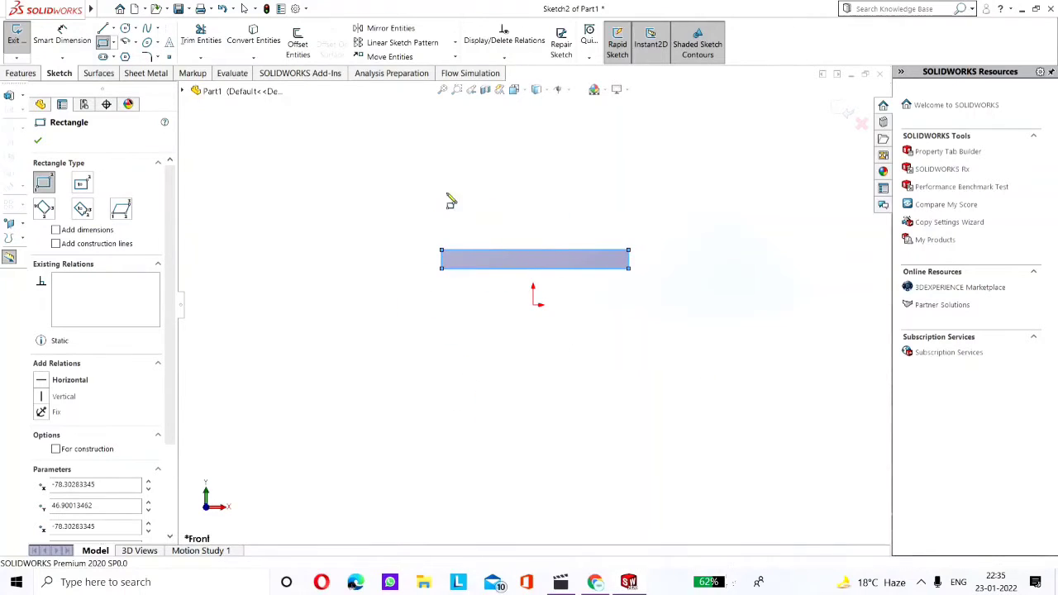
left_click(454, 42)
left_click(451, 60)
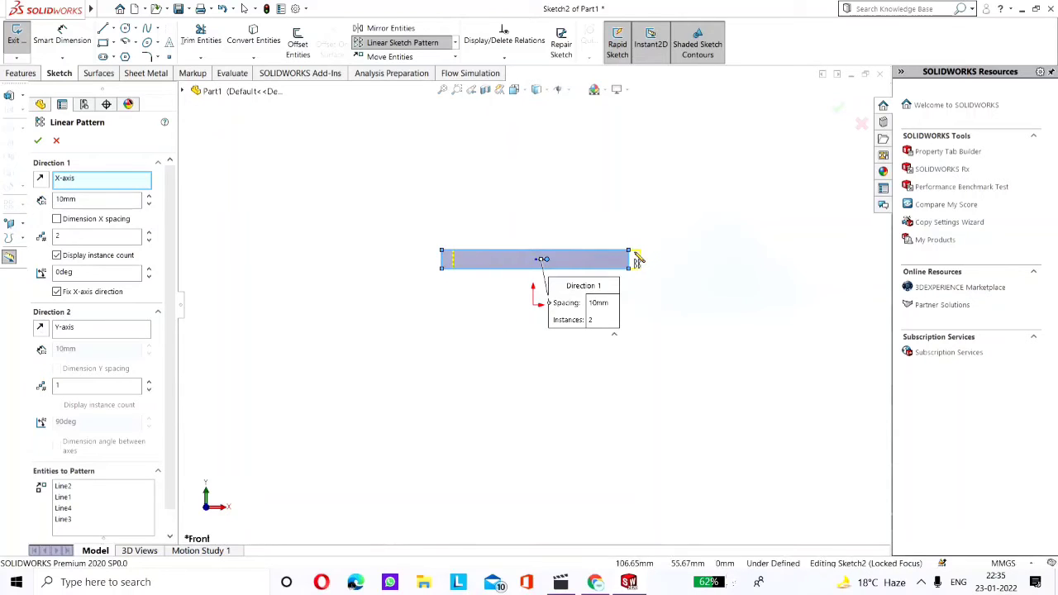
scroll(637, 258, "down", 2)
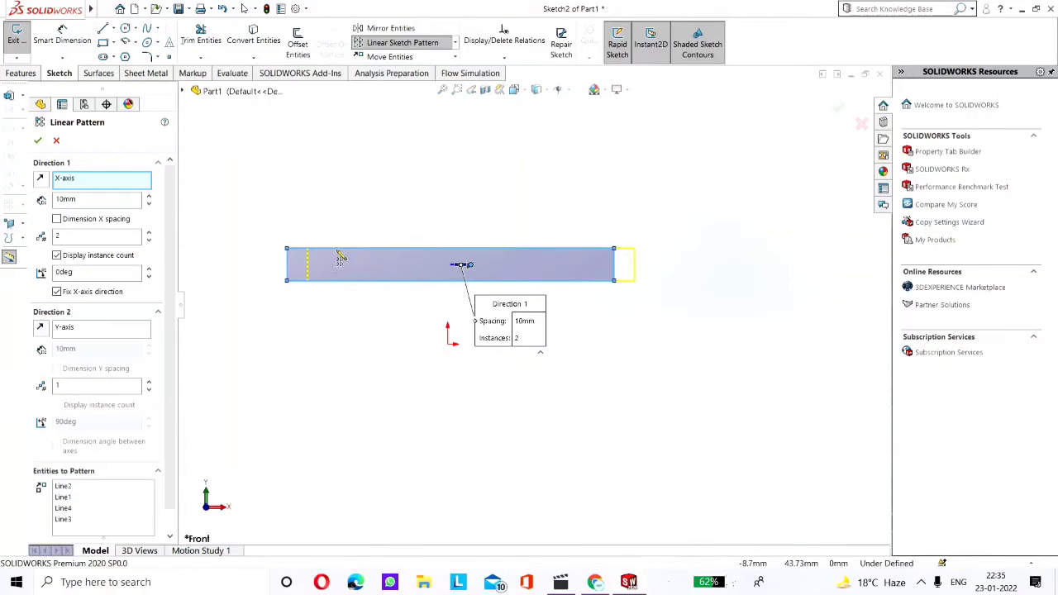
left_click(150, 237)
left_click(150, 237)
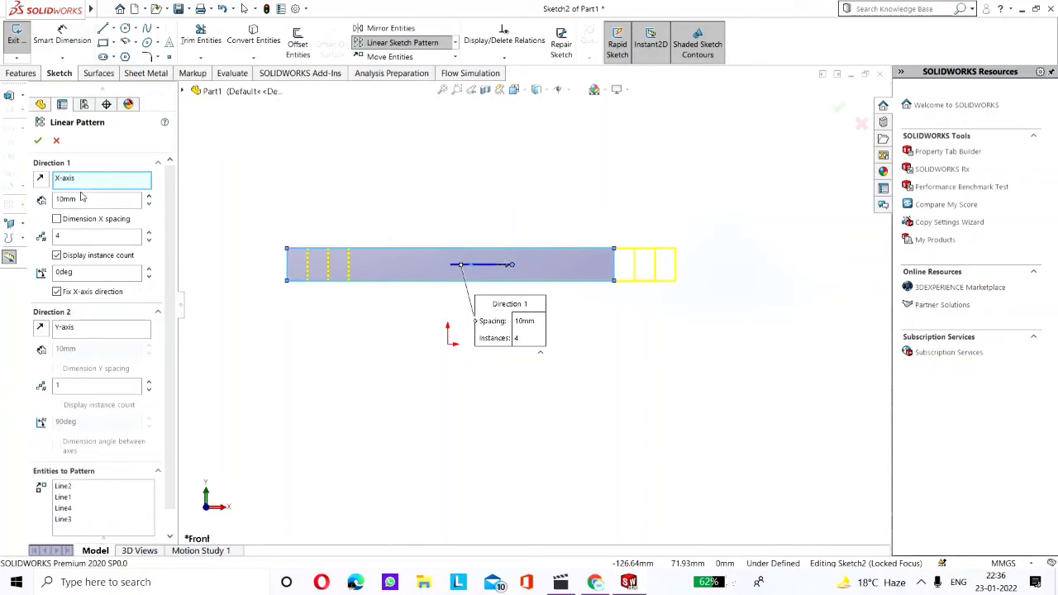
left_click_drag(85, 199, 63, 199)
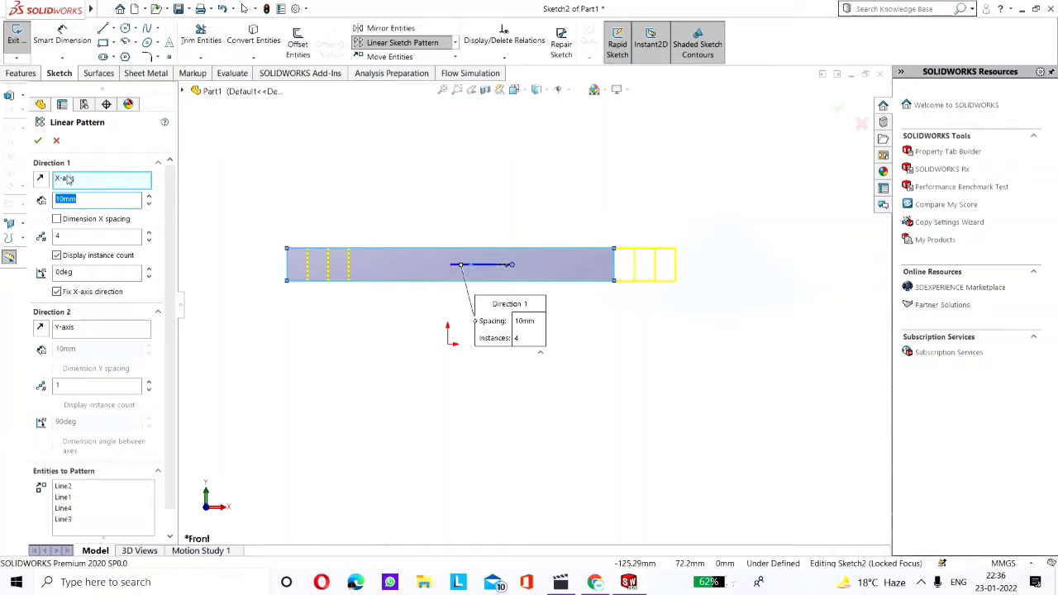
key("Escape")
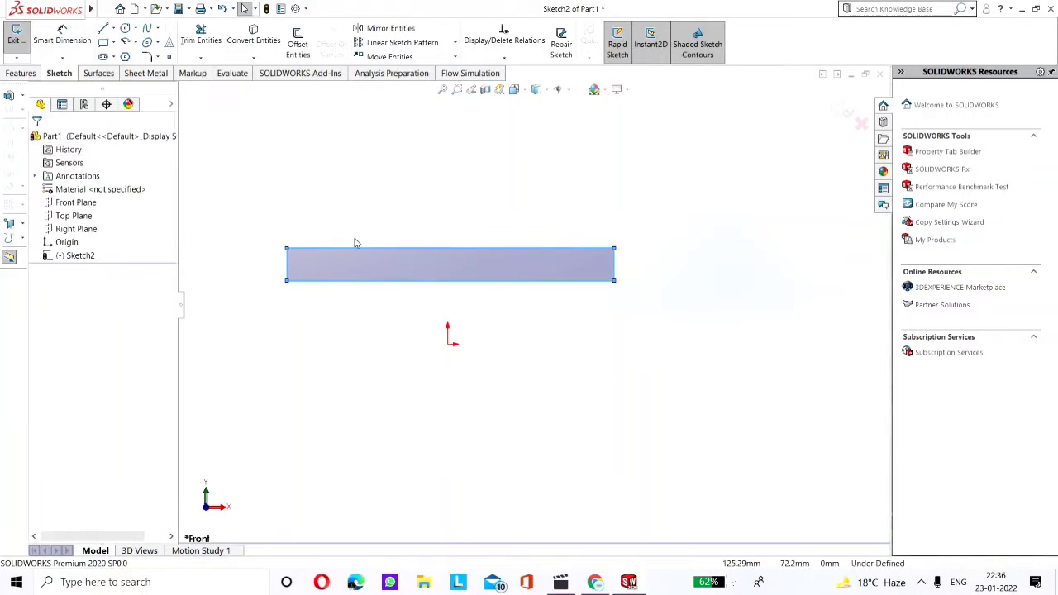
Dimension the rectangle to 100 mm long and 10 mm high.
left_click(436, 248)
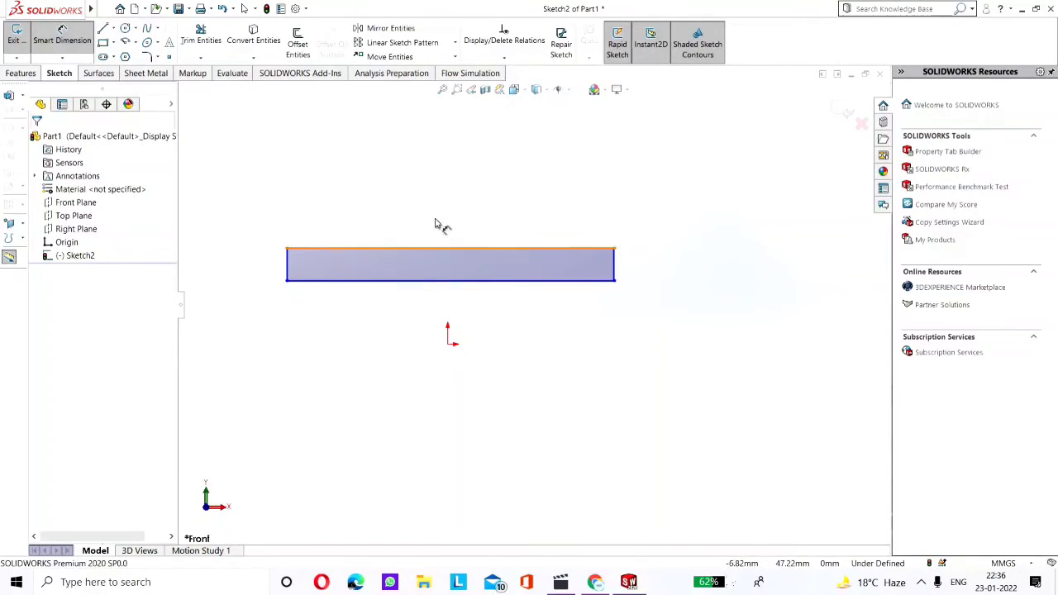
left_click(436, 212)
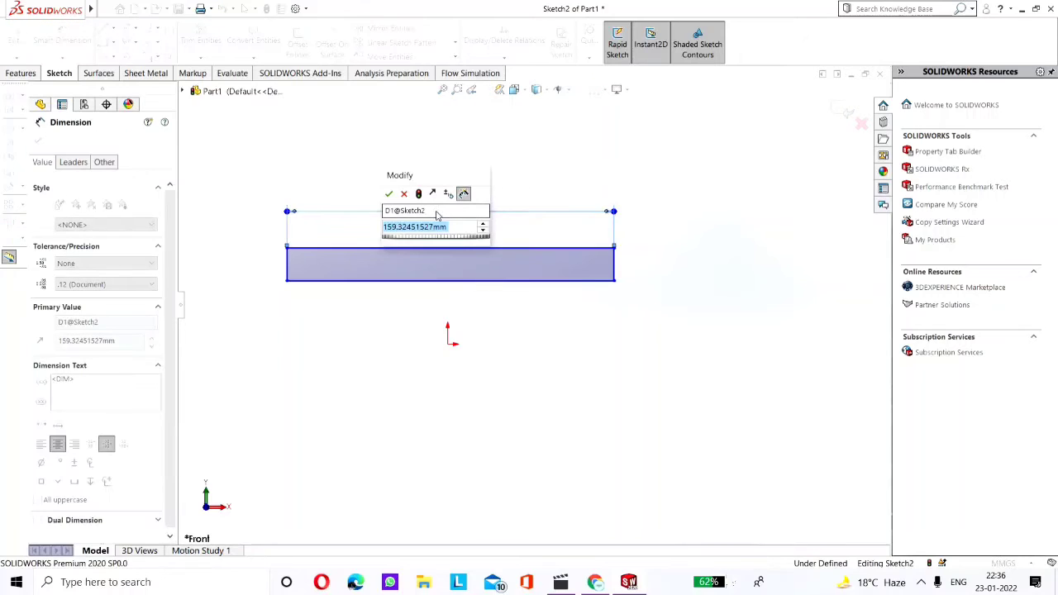
type("100")
key("Return")
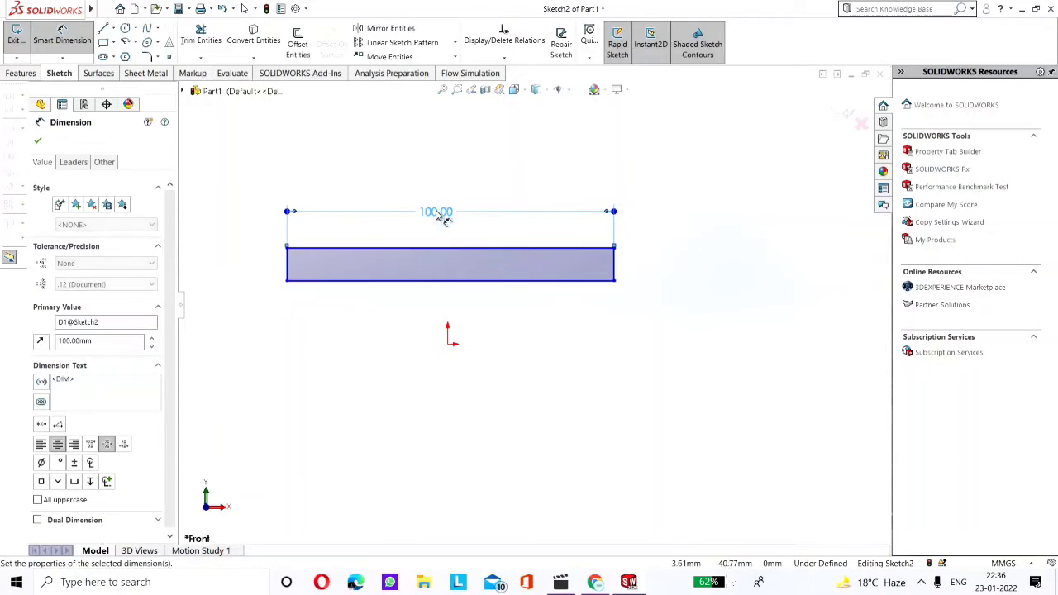
left_click(615, 265)
left_click(637, 264)
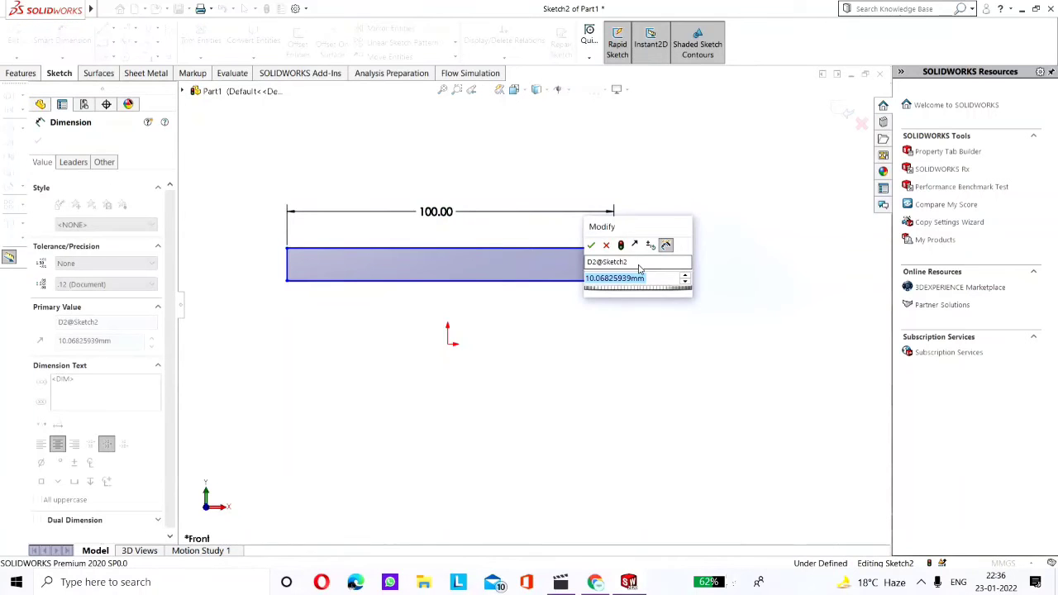
type("10")
key("Return")
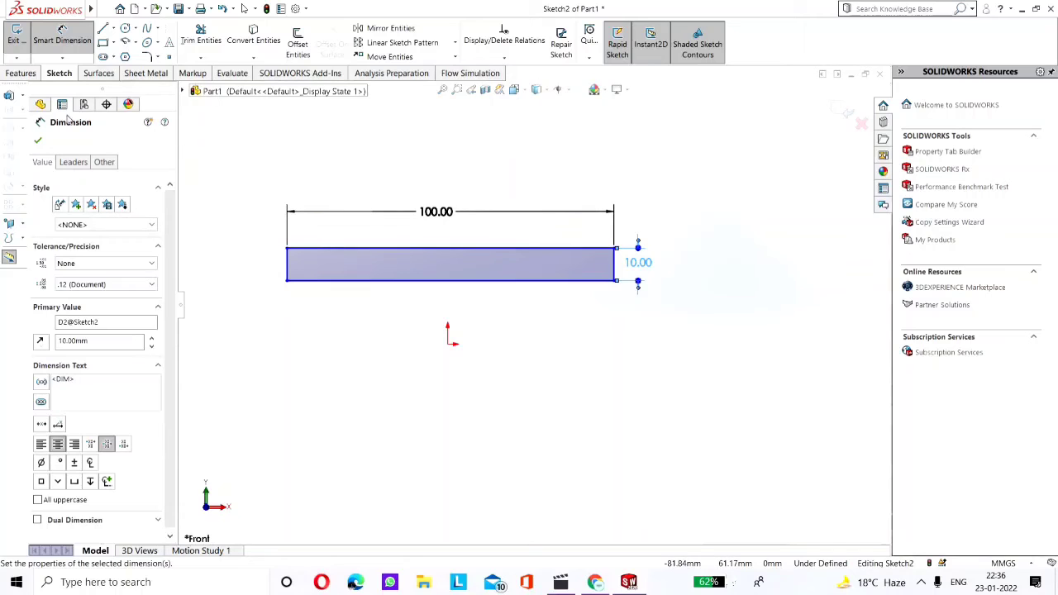
key("Escape")
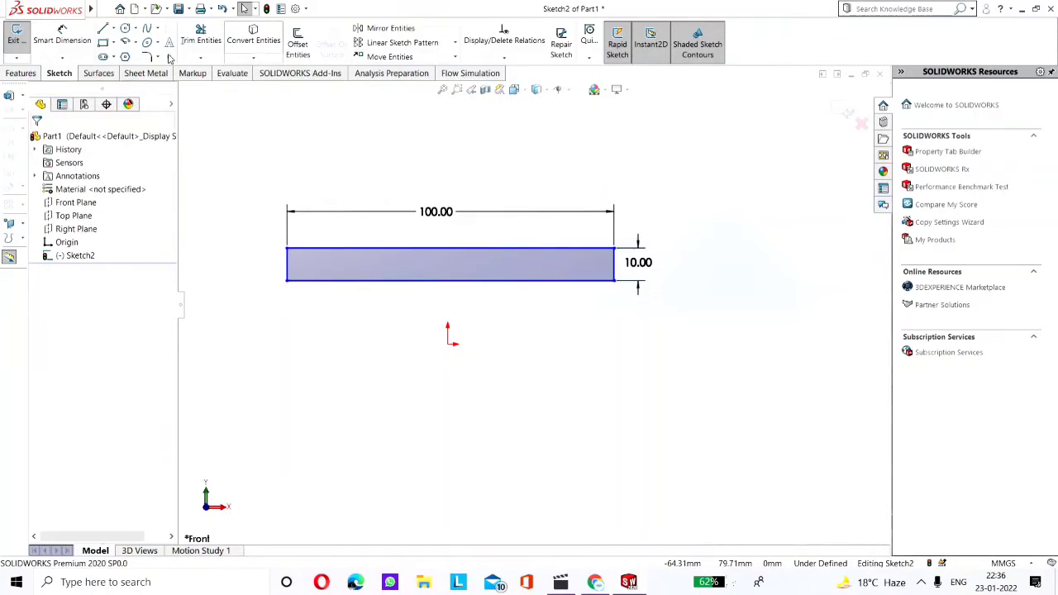
Start a linear sketch pattern with all four lines of the rectangle as the entities to pattern.
left_click(455, 42)
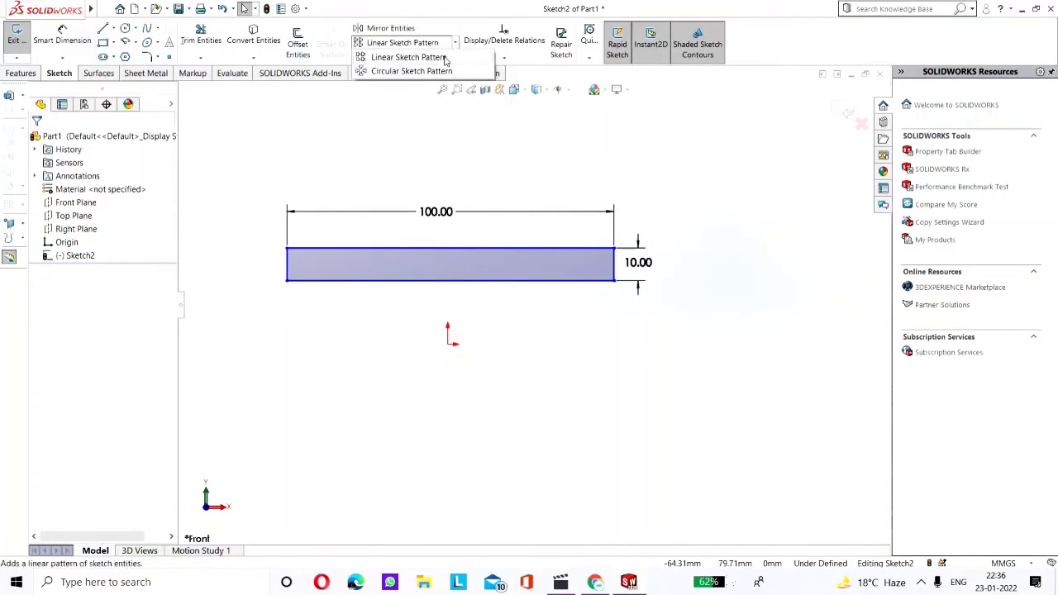
left_click(459, 249)
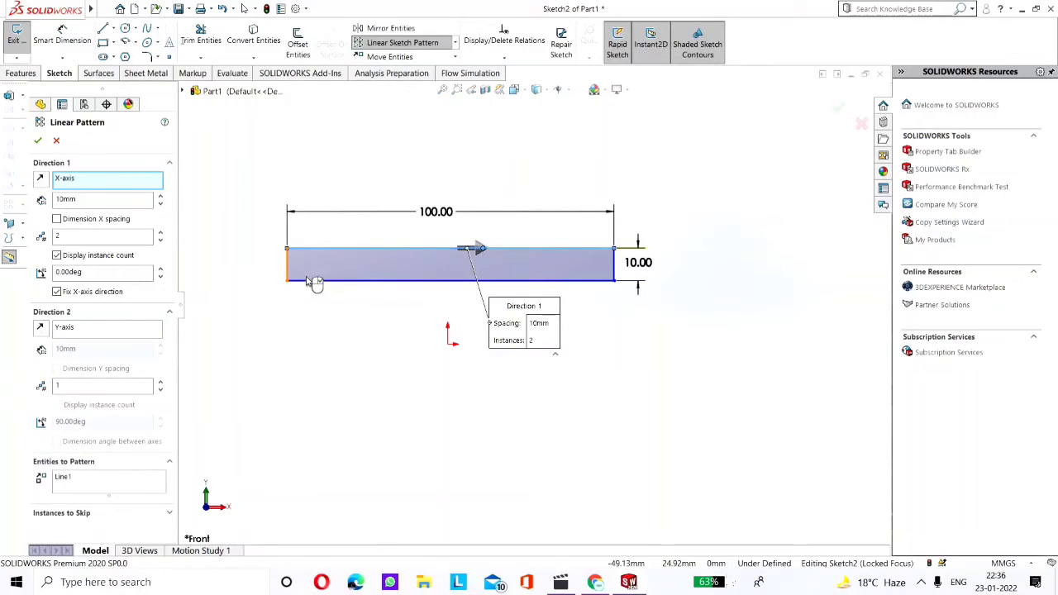
left_click(313, 281)
left_click(520, 280)
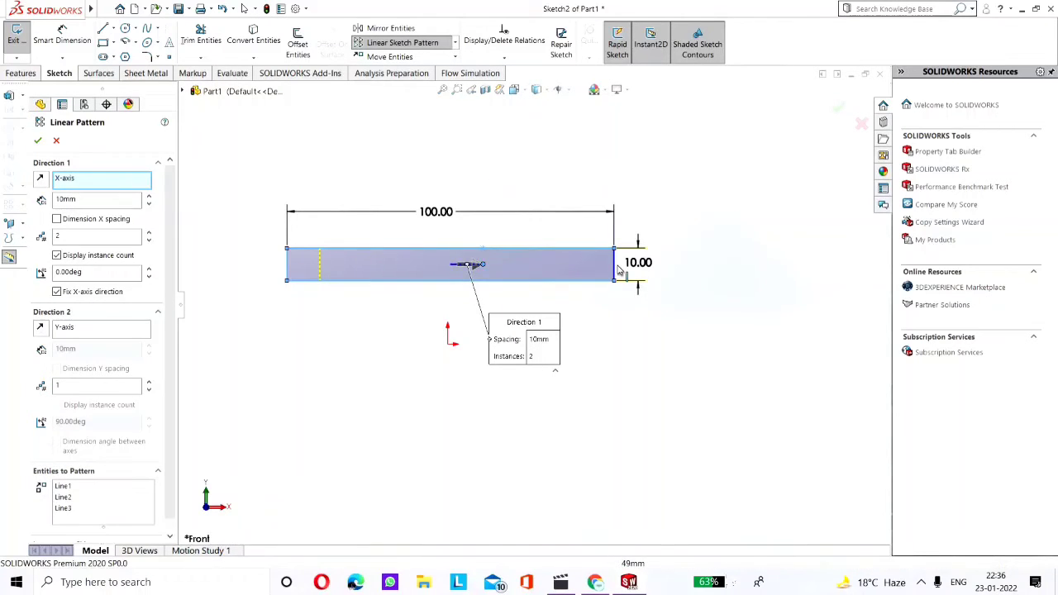
left_click(615, 265)
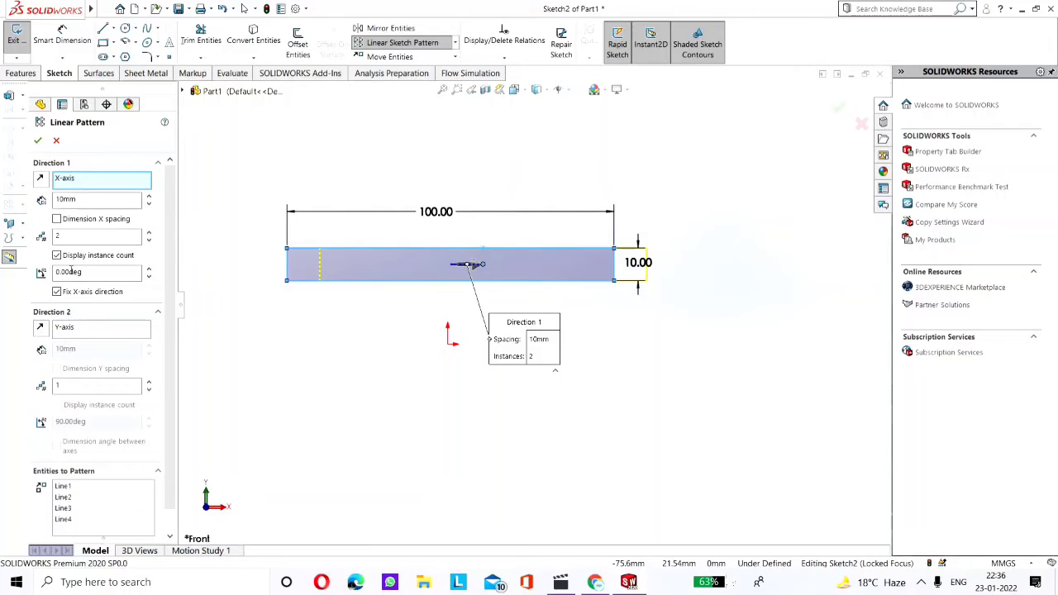
Set the first pattern direction to a 90-degree angle, 12 mm spacing and 5 instances.
left_click_drag(69, 272, 47, 277)
type("90")
key("Return")
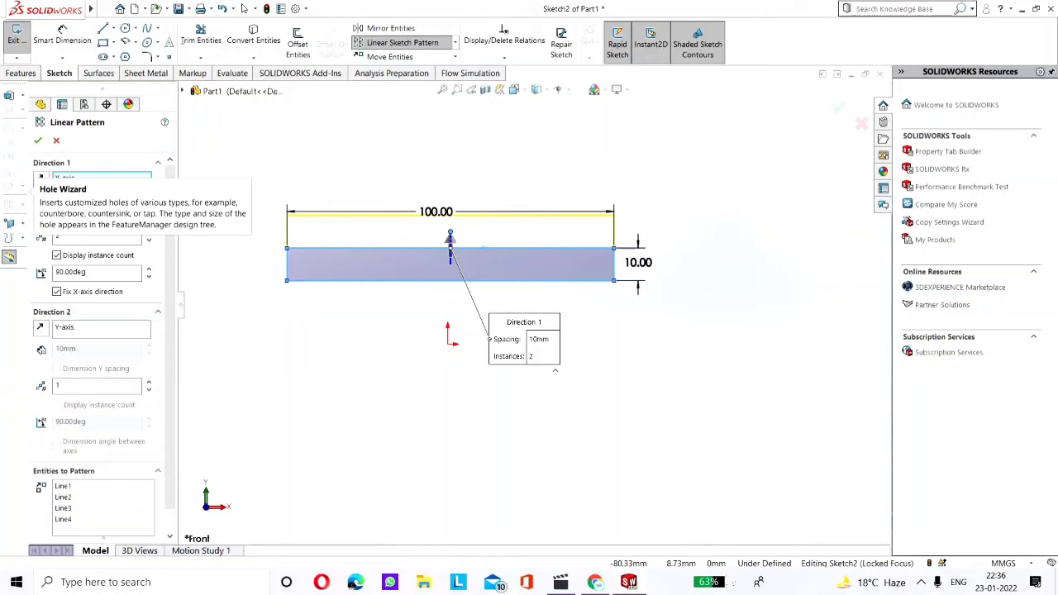
type("12")
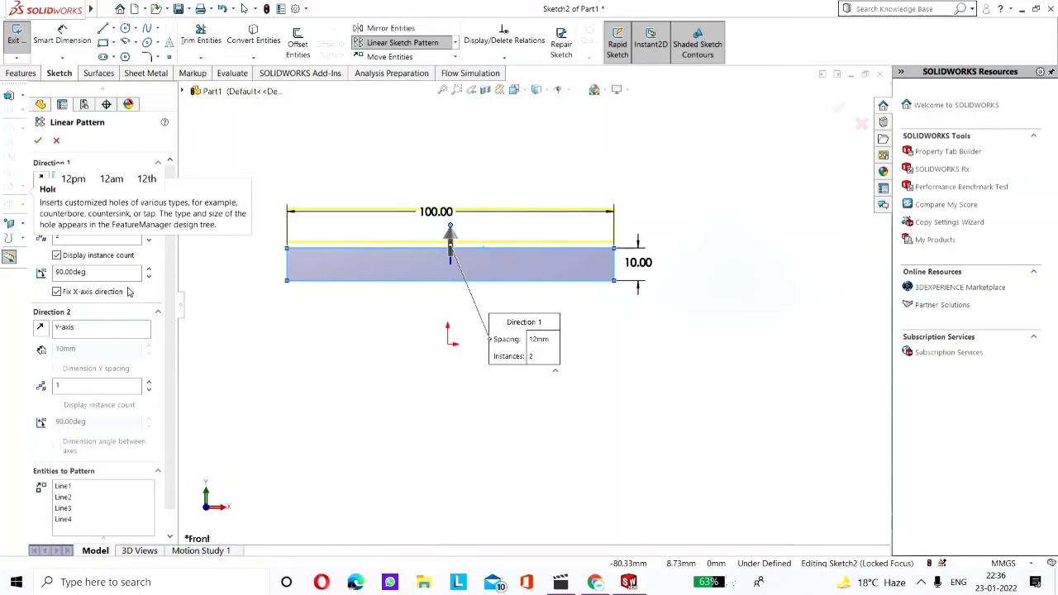
left_click(148, 234)
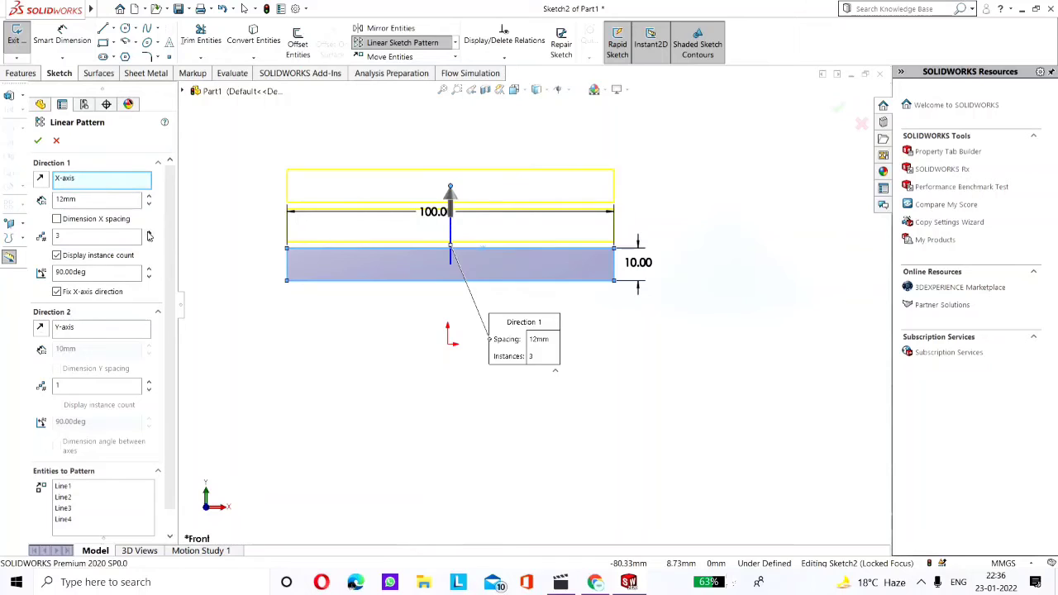
left_click(149, 234)
left_click(149, 234)
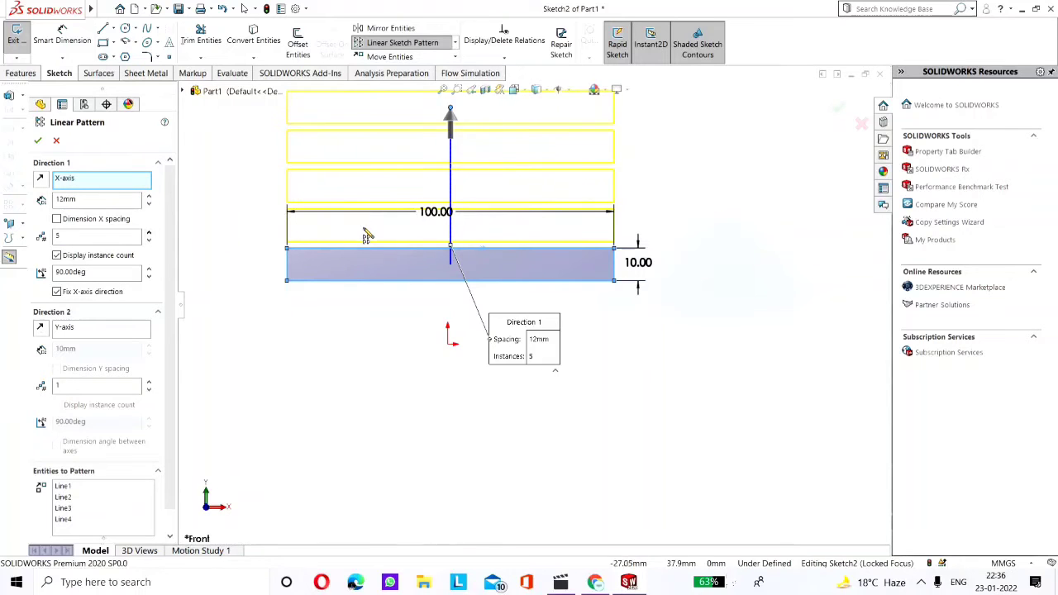
Set the first direction's spacing to 20 mm and create the linear pattern.
scroll(365, 232, "up", 2)
double_click(62, 197)
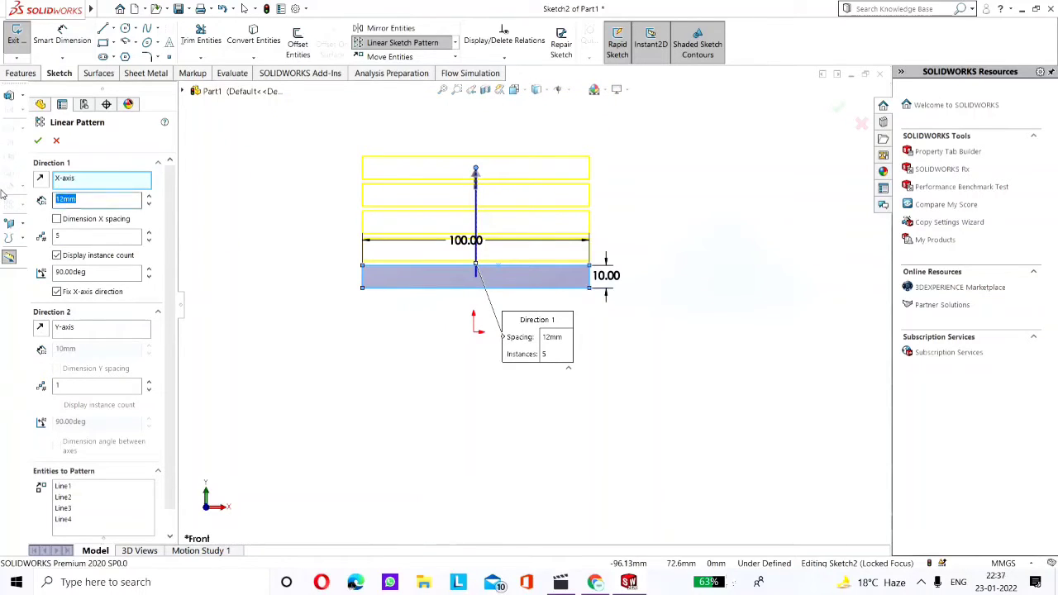
key("Return")
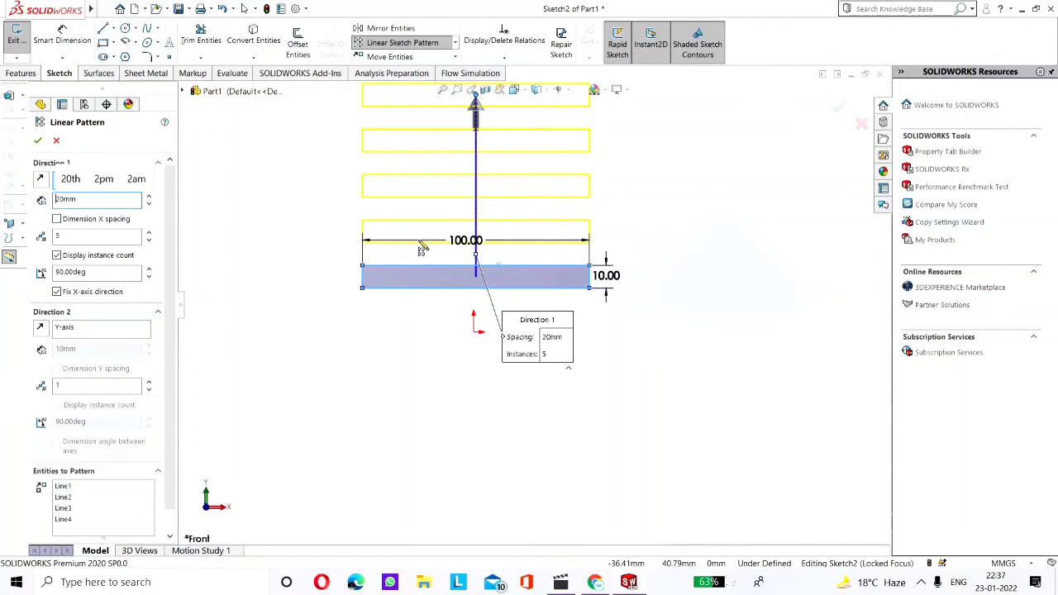
scroll(498, 232, "up", 2)
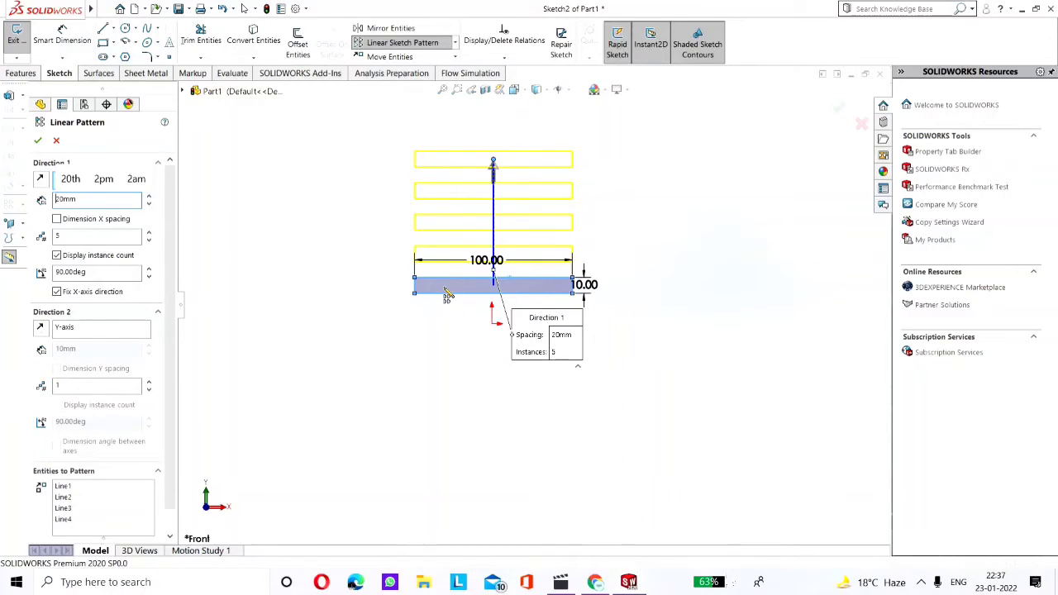
scroll(446, 285, "down", 5)
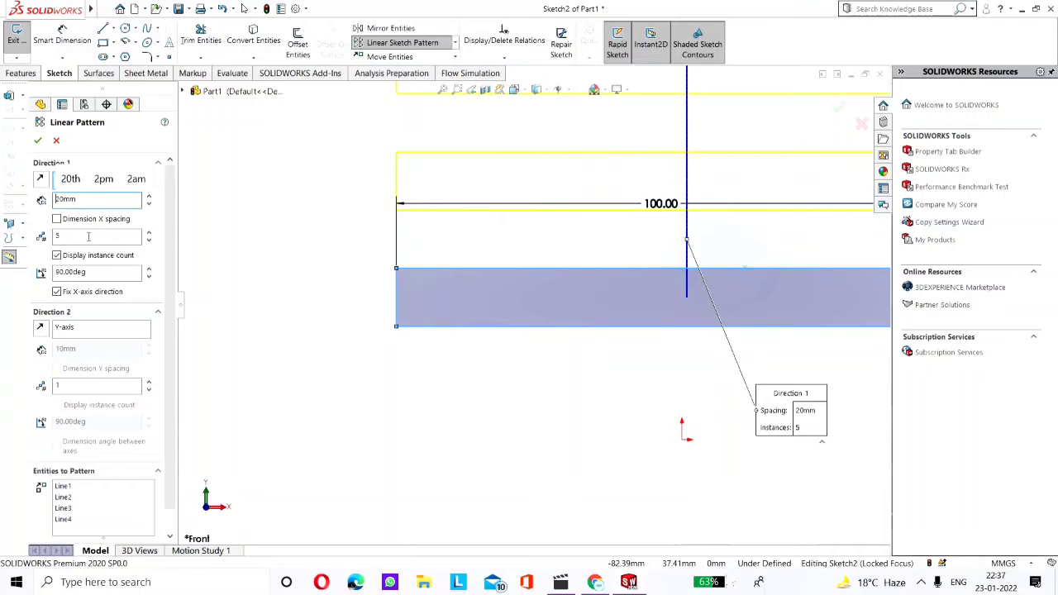
double_click(57, 236)
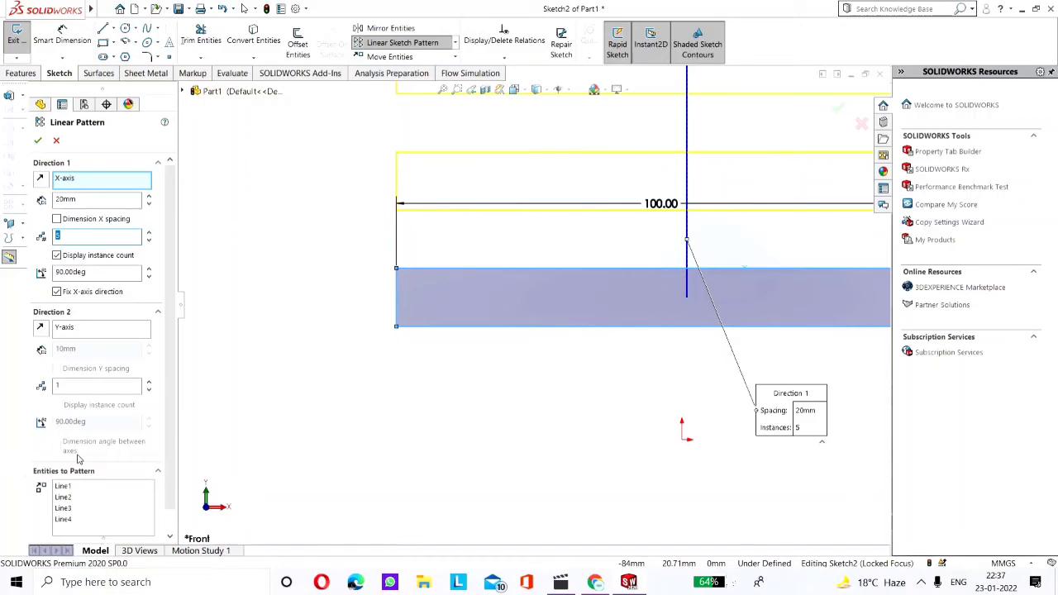
left_click(38, 142)
scroll(598, 239, "up", 5)
scroll(599, 238, "up", 3)
scroll(515, 288, "down", 5)
scroll(487, 257, "up", 4)
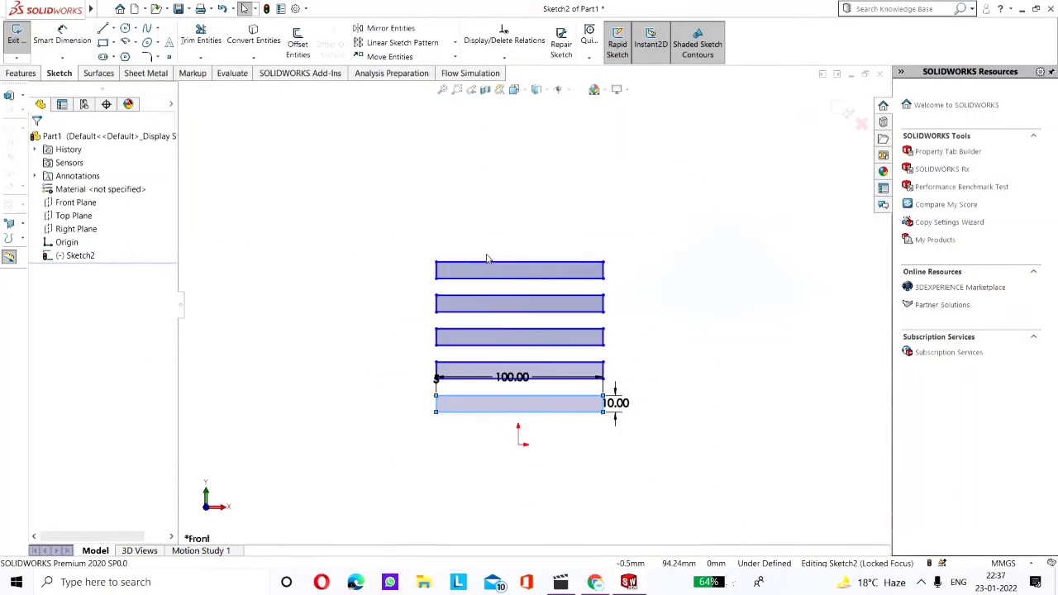
Move the 100 mm length dimension below the lowest rectangle and exit the sketch.
left_click_drag(506, 382, 506, 453)
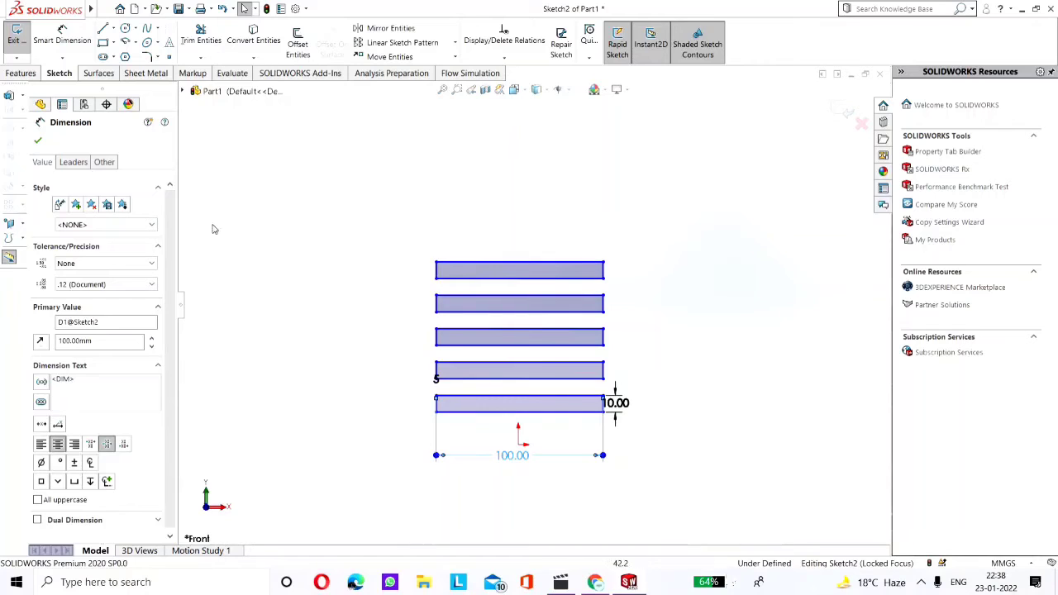
left_click(39, 142)
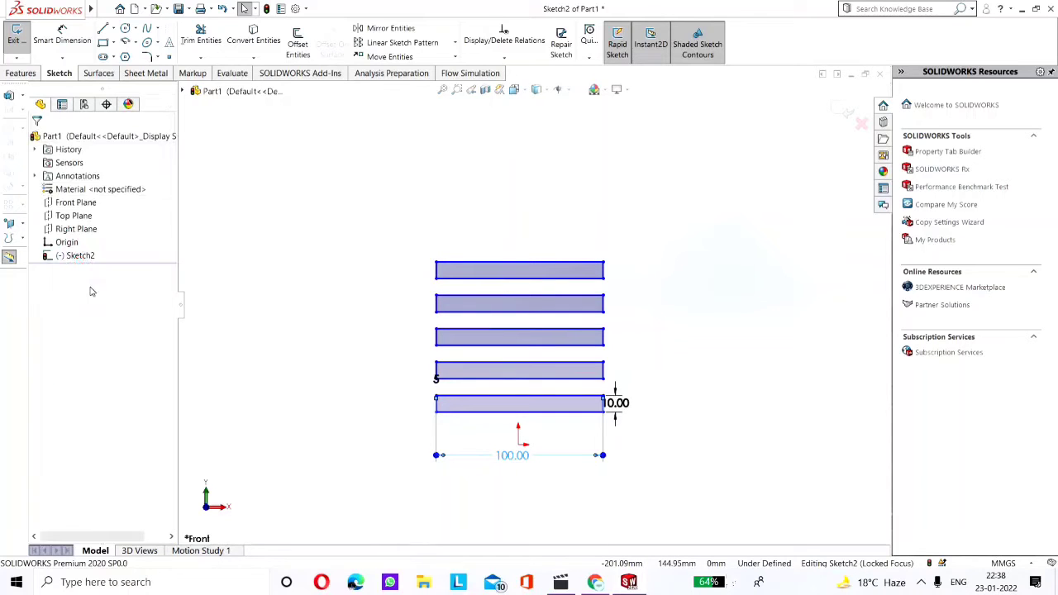
right_click(80, 256)
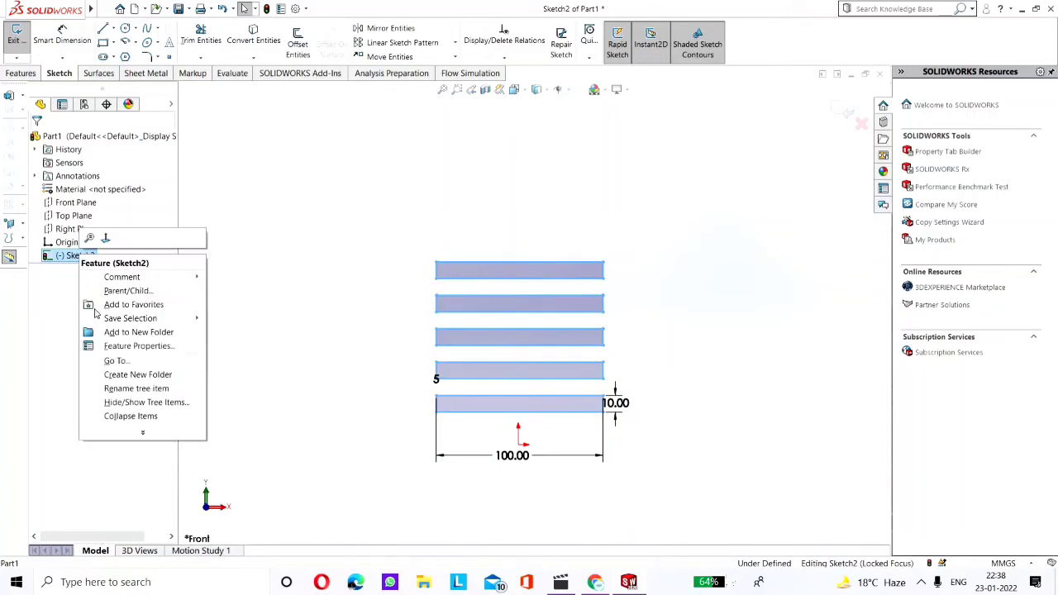
left_click(32, 288)
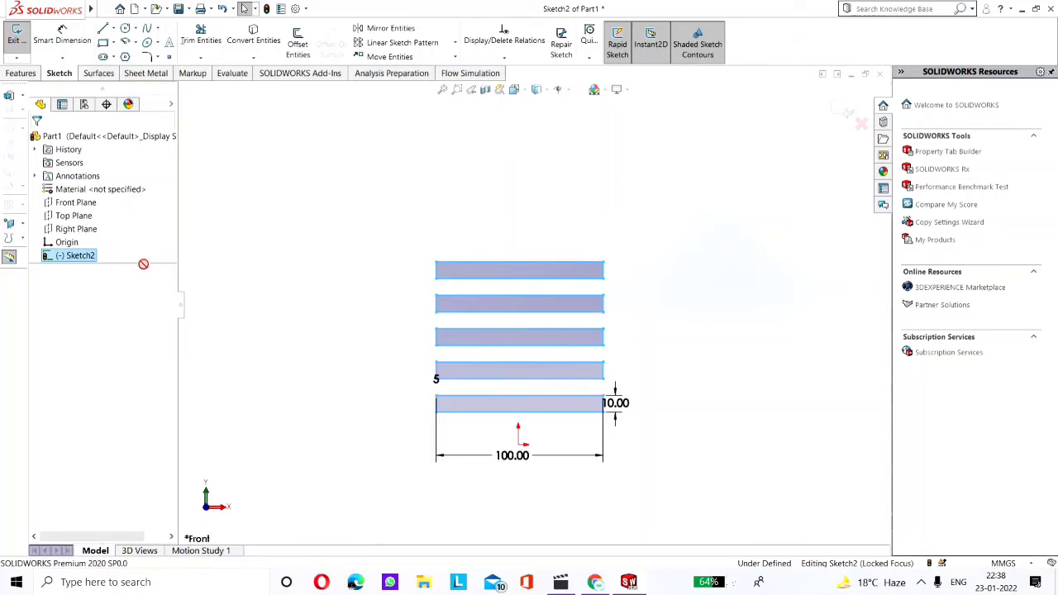
left_click_drag(467, 120, 607, 128)
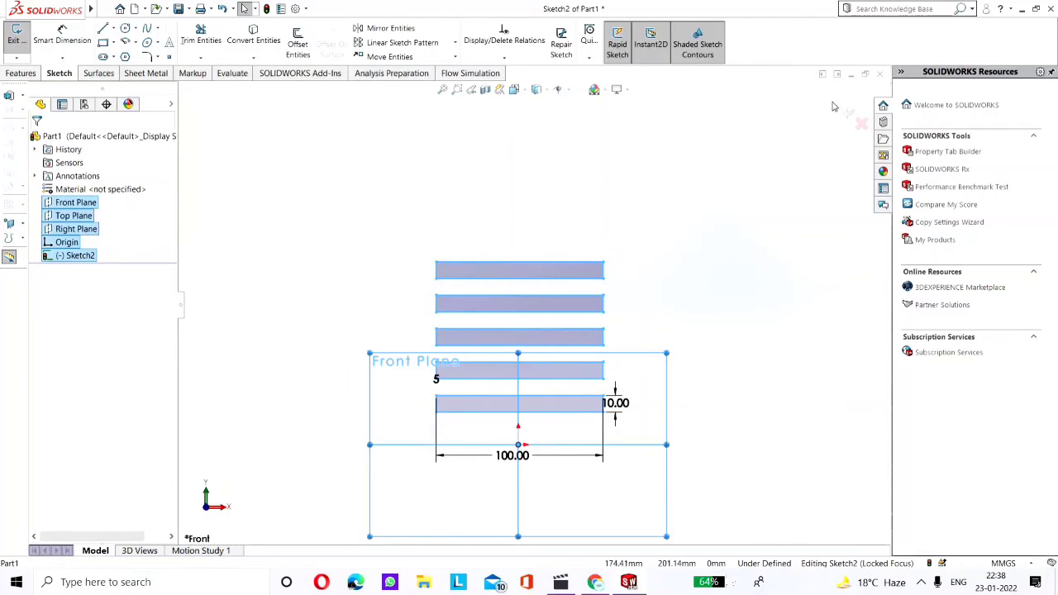
left_click(838, 109)
Roll the model back to before Sketch2 and start a new sketch on the Front Plane.
left_click_drag(139, 263, 133, 246)
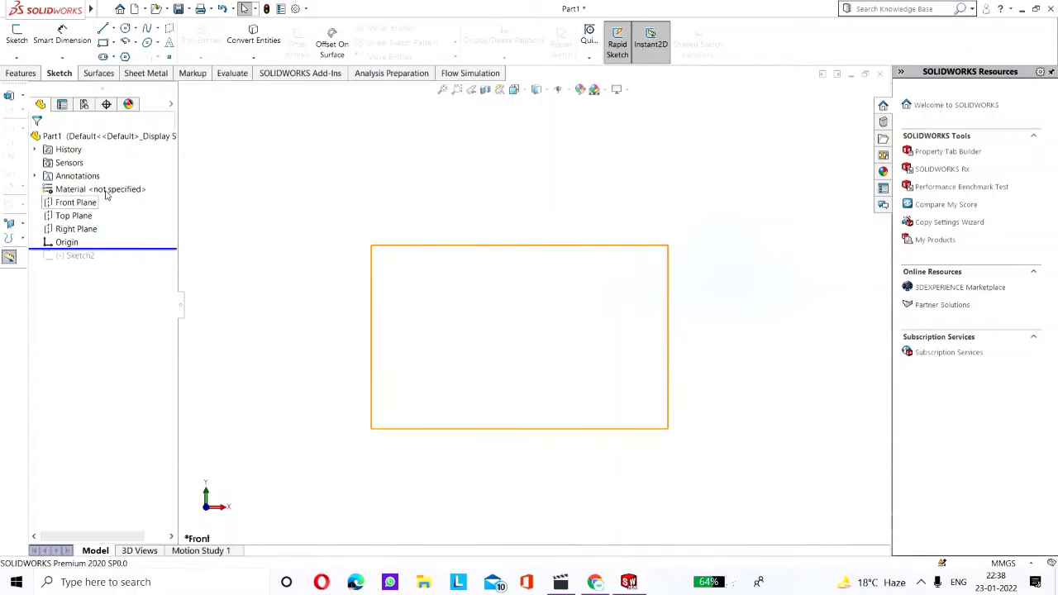
left_click(87, 203)
left_click(94, 187)
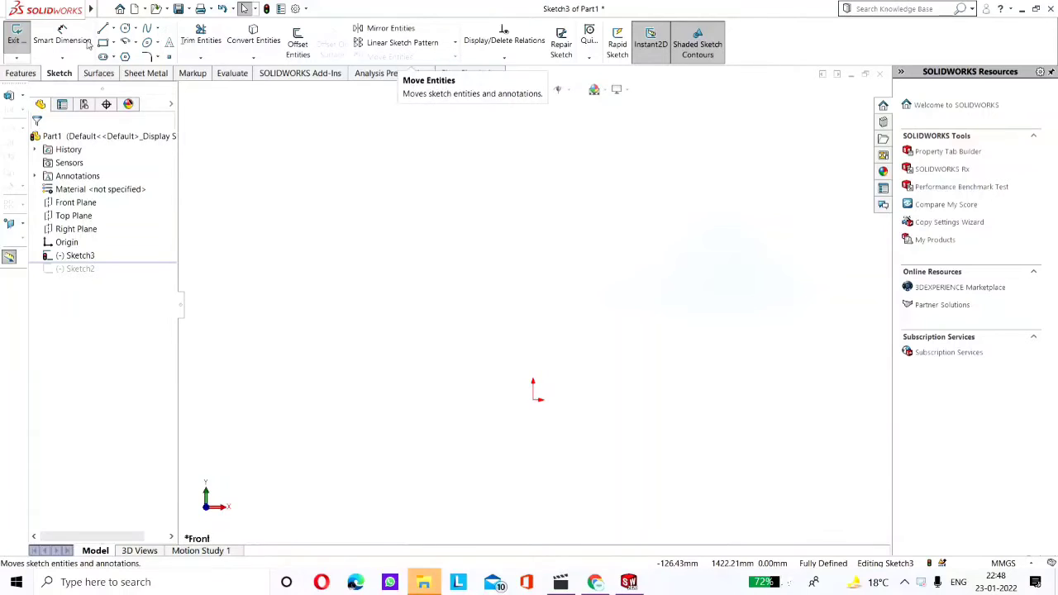
Sketch a circle with a radius of about 729 mm above and slightly left of the origin.
left_click(448, 219)
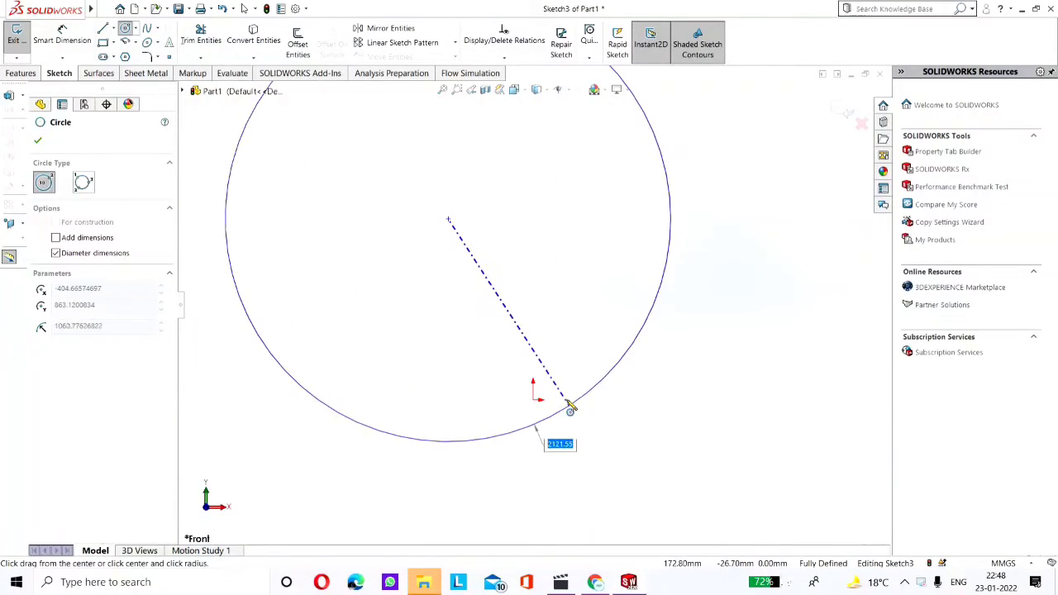
left_click(549, 330)
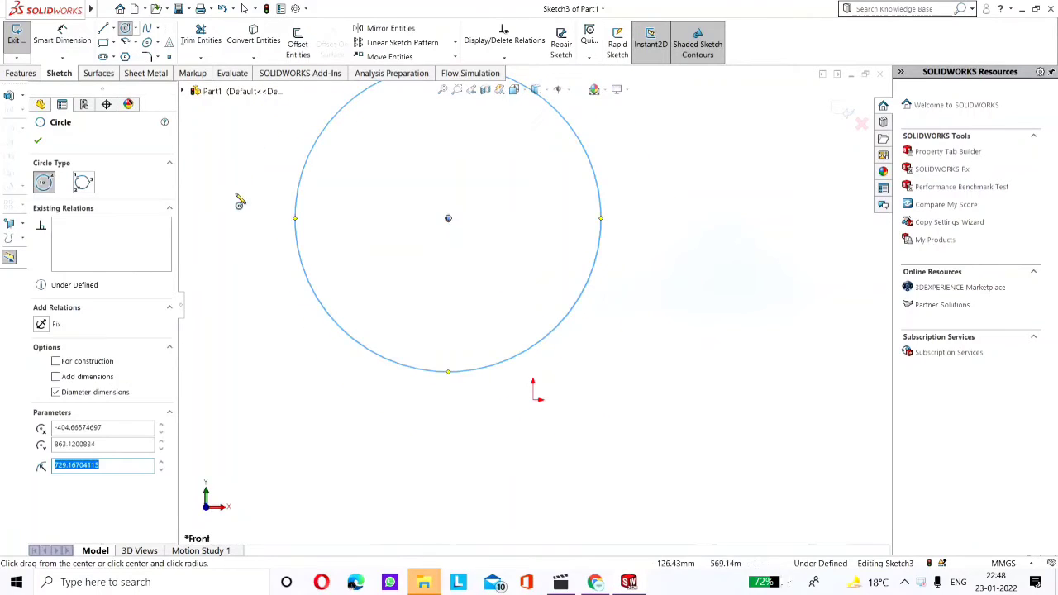
scroll(521, 314, "up", 4)
scroll(520, 322, "down", 3)
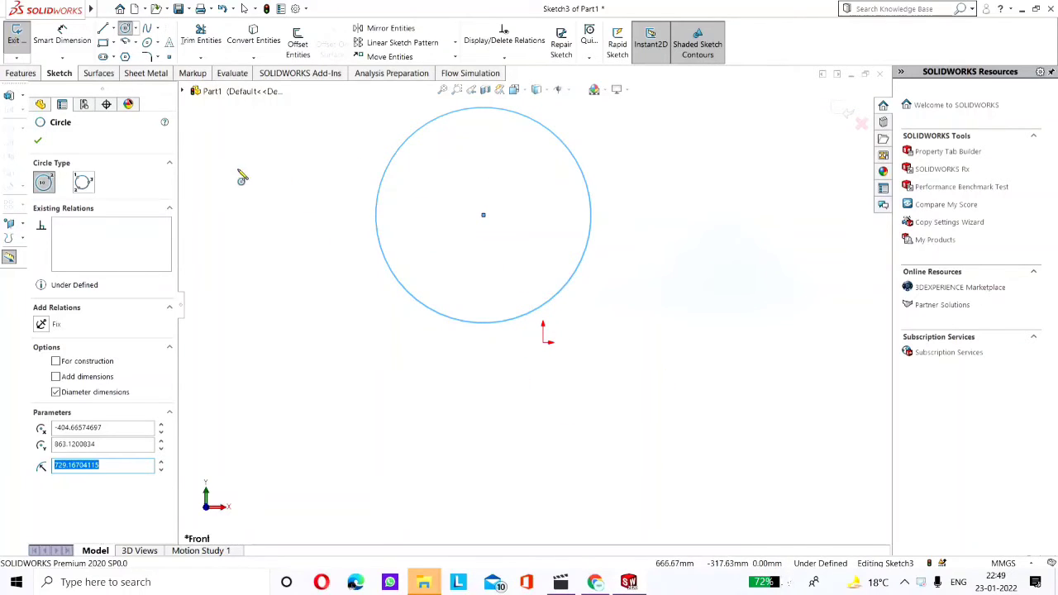
left_click(45, 141)
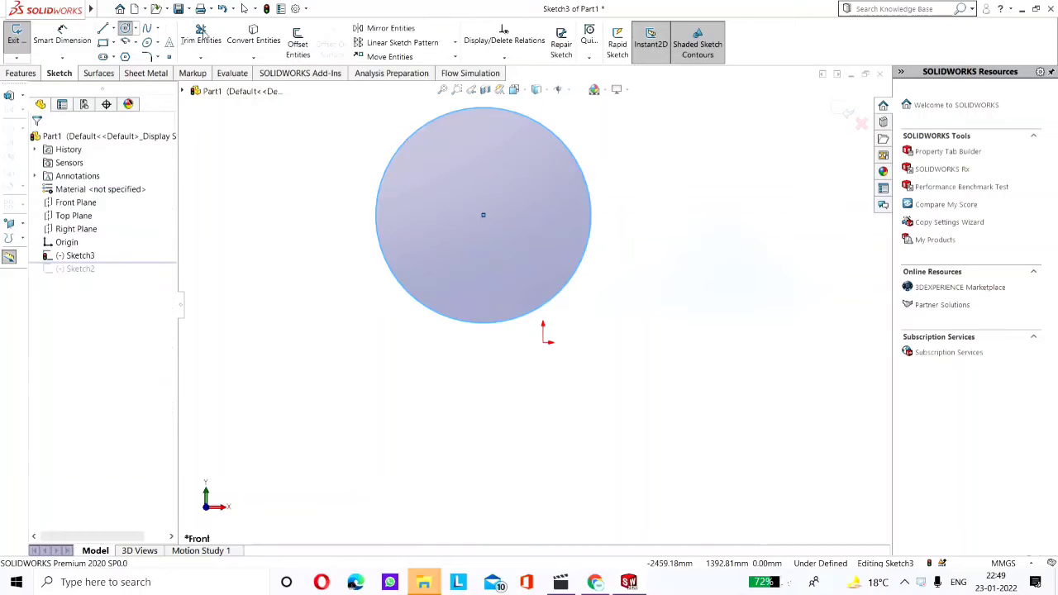
Draw a vertical centerline about 3423 mm long through the circle's center, extending past the circle at both ends.
left_click(113, 28)
left_click(132, 56)
scroll(508, 148, "up", 3)
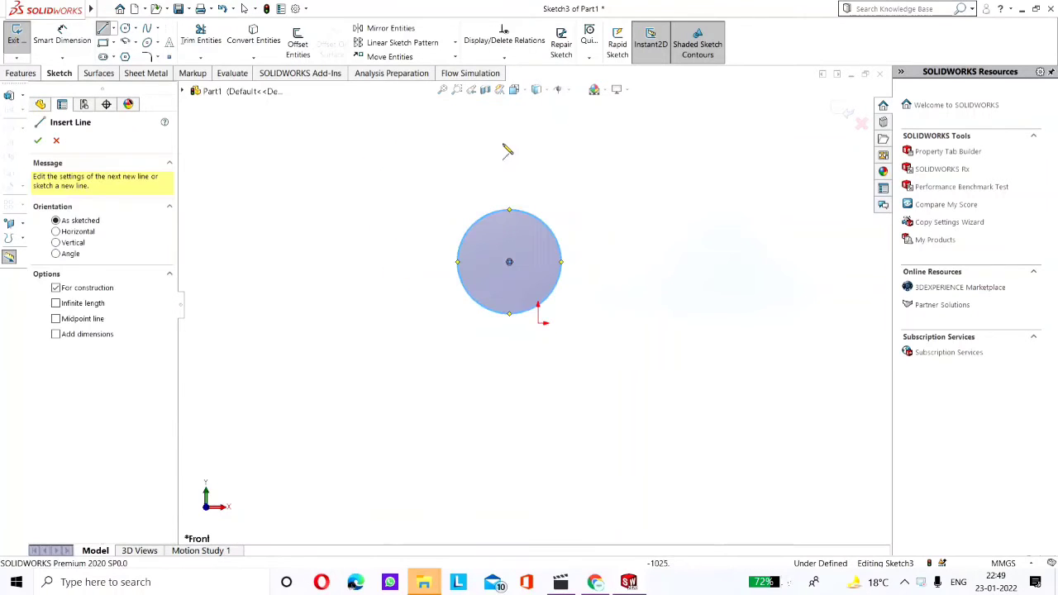
left_click(509, 152)
left_click(509, 401)
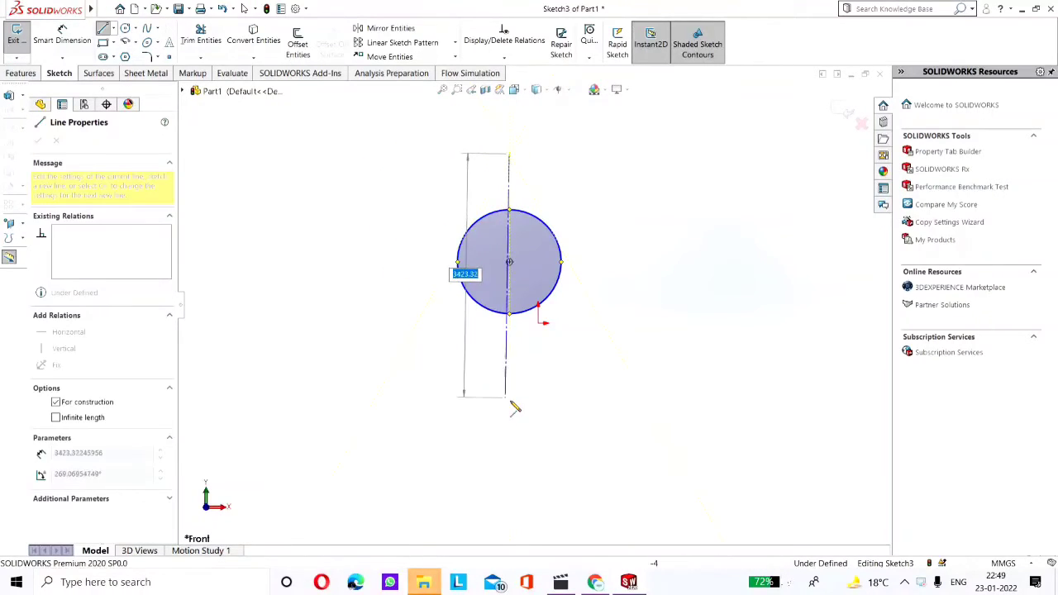
right_click(518, 401)
left_click(566, 405)
scroll(508, 215, "down", 9)
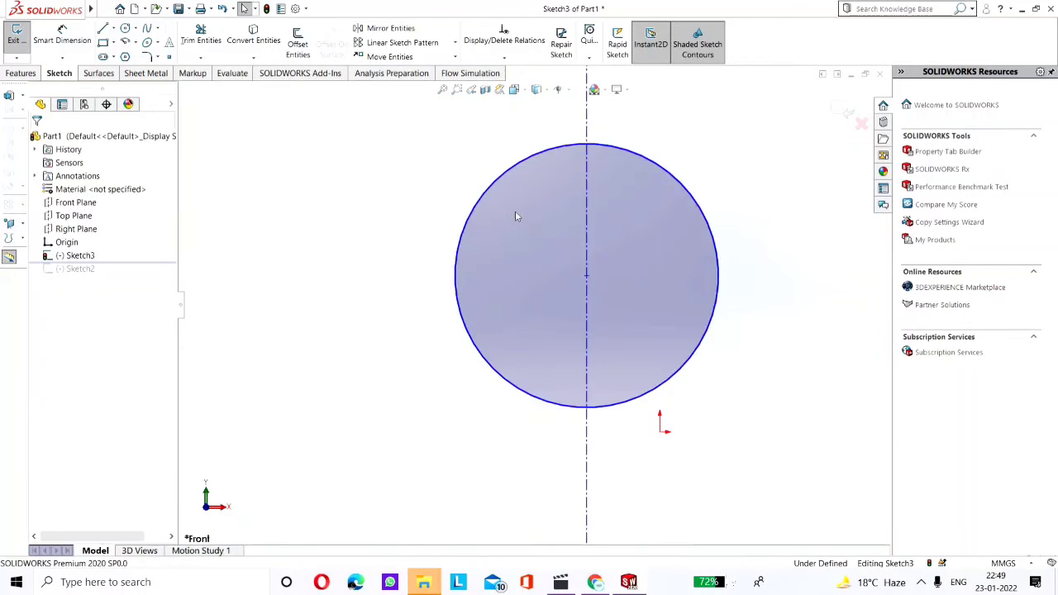
scroll(508, 214, "up", 5)
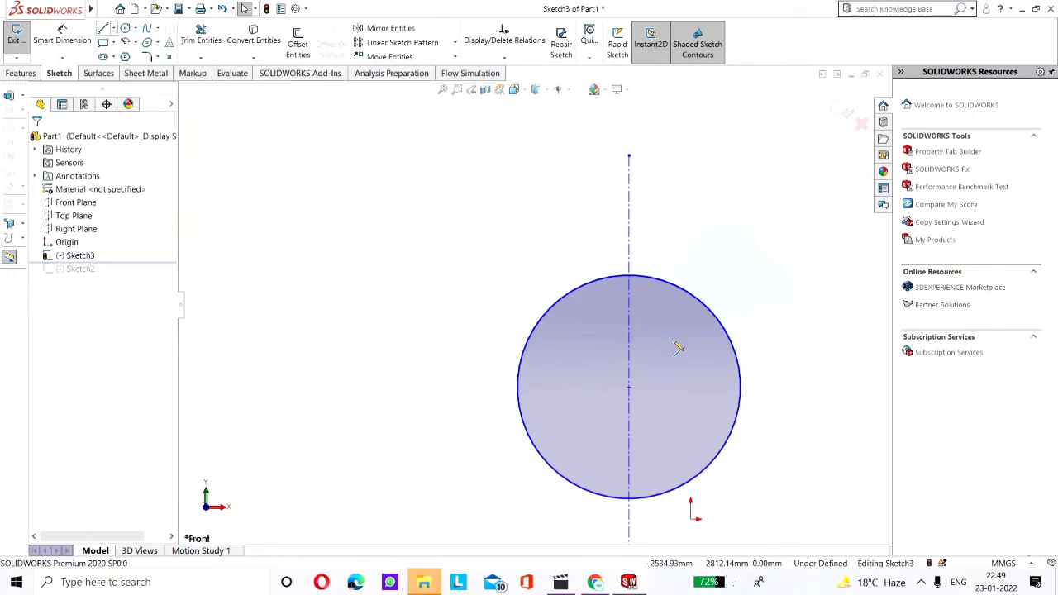
Dimension the circle's diameter as 500 mm.
left_click(65, 39)
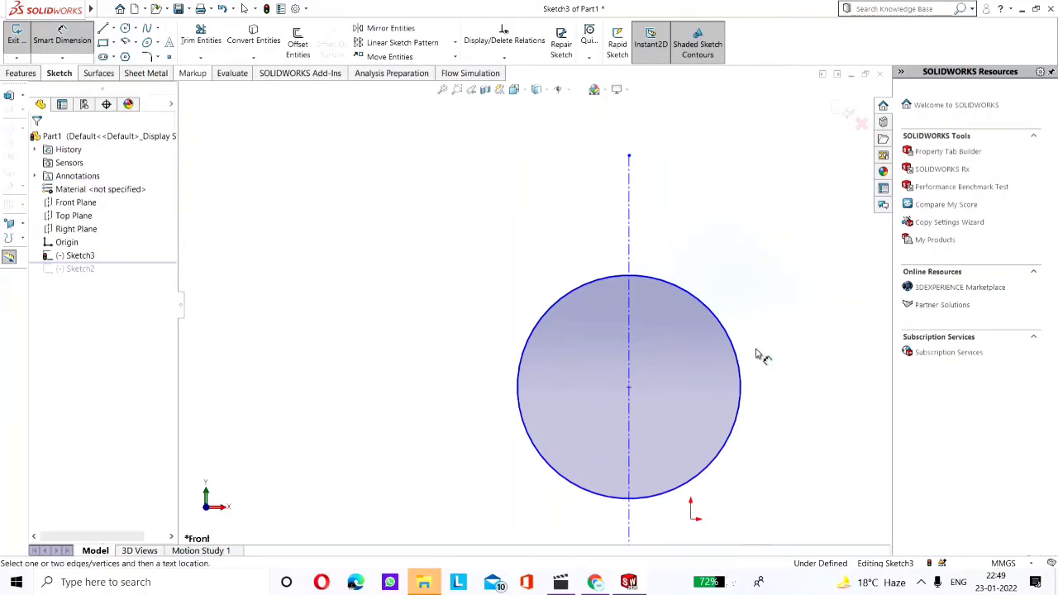
left_click(739, 350)
left_click(817, 298)
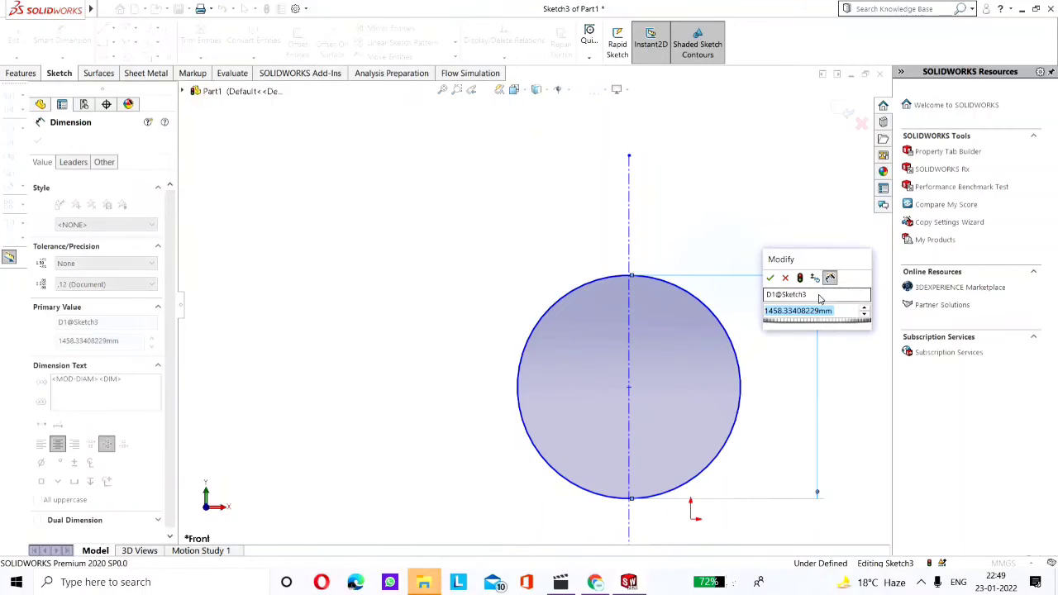
type("500")
key("Return")
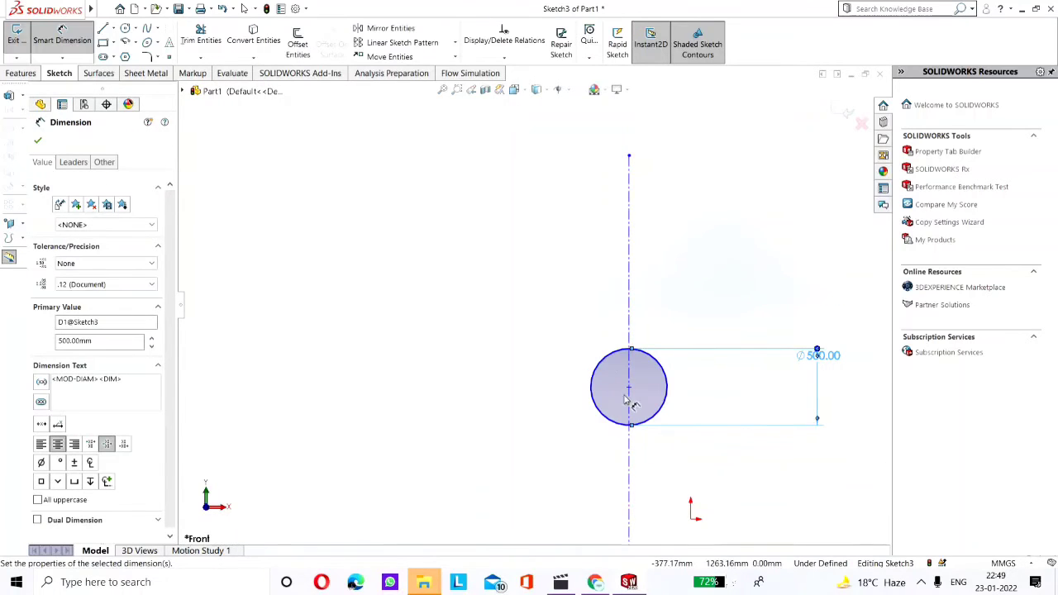
scroll(616, 347, "down", 9)
scroll(565, 250, "up", 10)
scroll(526, 259, "down", 4)
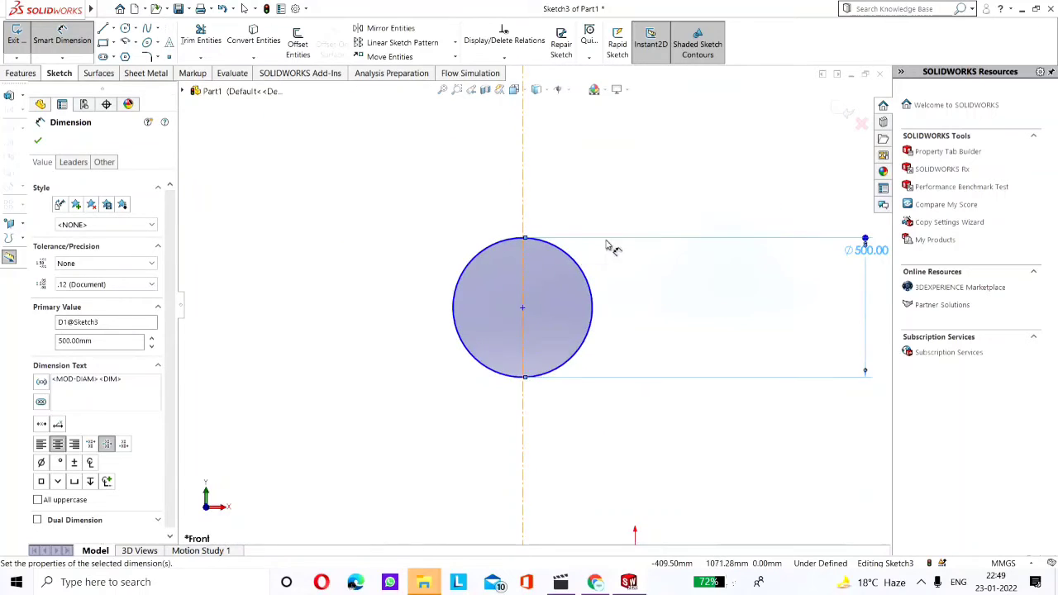
scroll(521, 236, "down", 4)
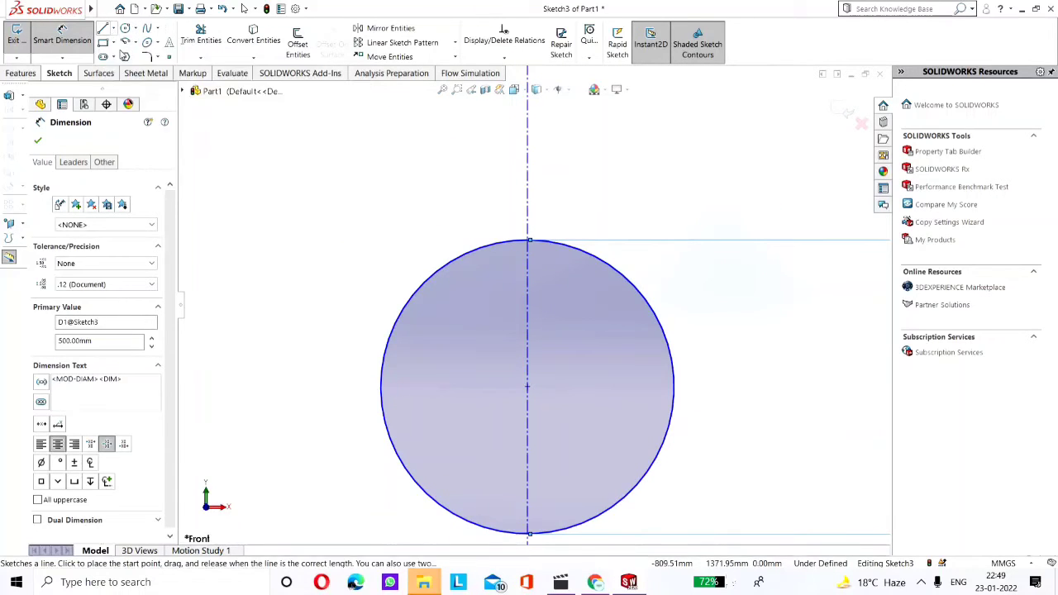
Sketch a three-sided rectangular tooth about 54 mm high, open at the bottom, just above the circle and straddling the centerline.
left_click(114, 29)
left_click(137, 54)
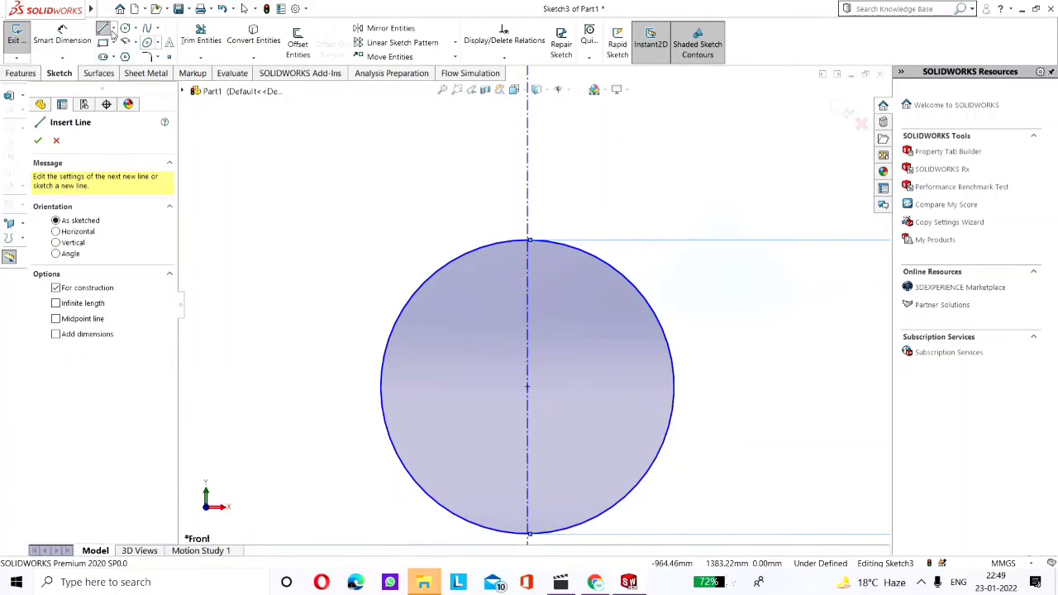
left_click(114, 29)
left_click(124, 39)
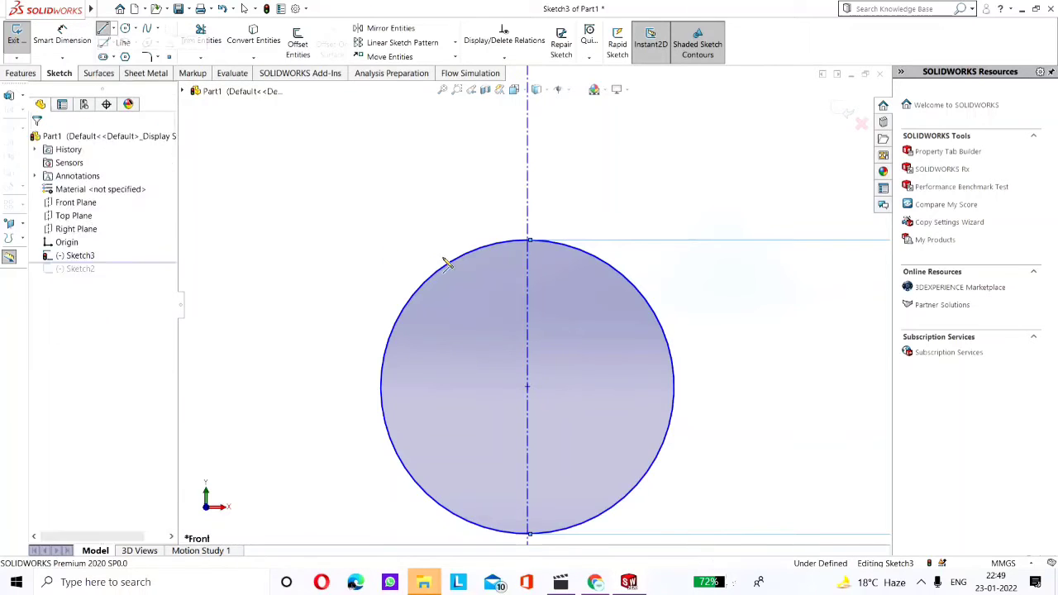
left_click(510, 232)
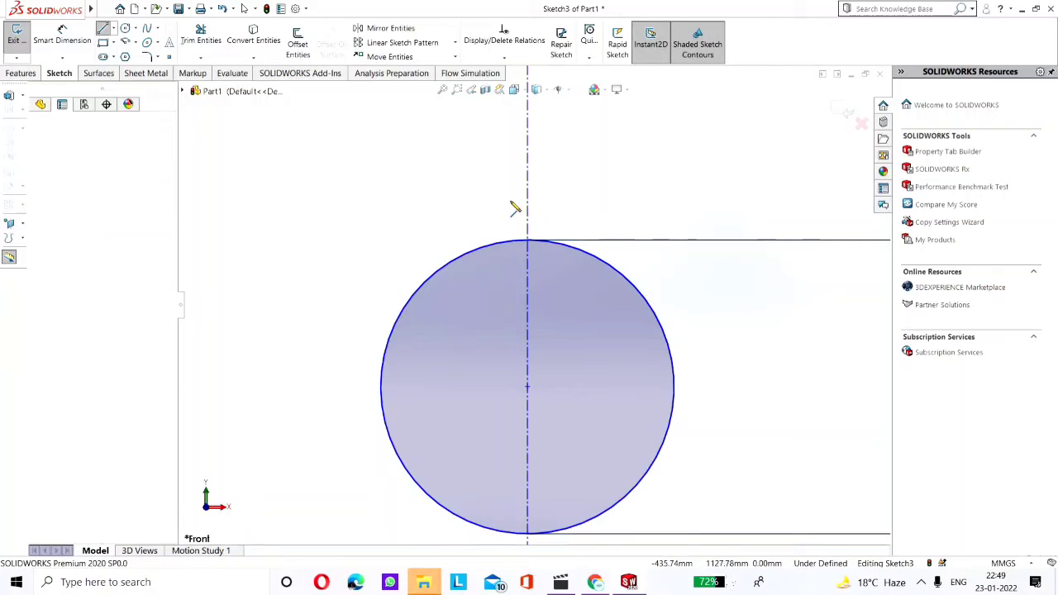
left_click(509, 201)
left_click(547, 201)
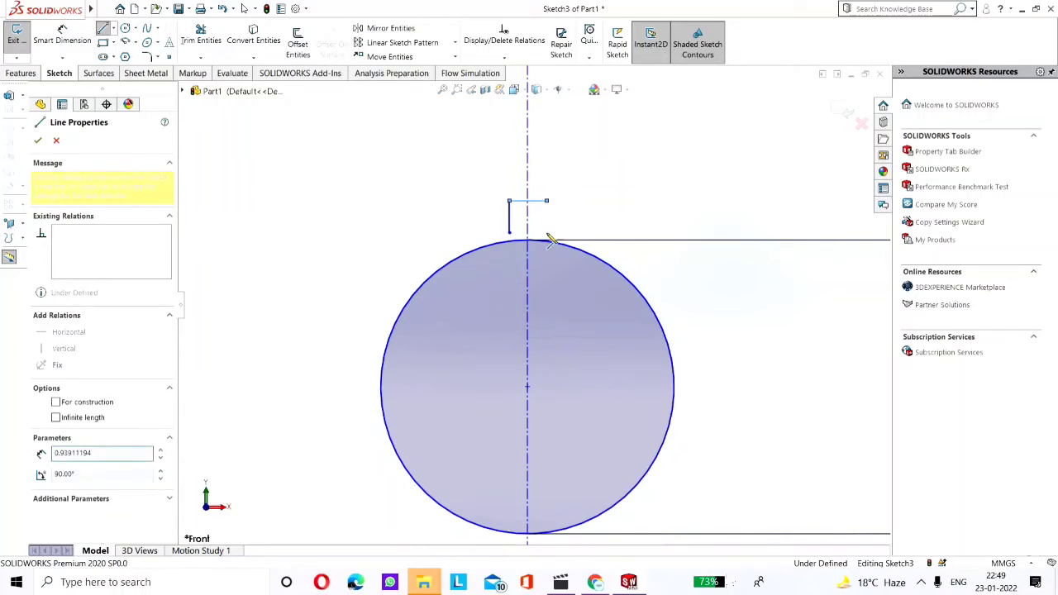
right_click(548, 233)
scroll(548, 210, "down", 4)
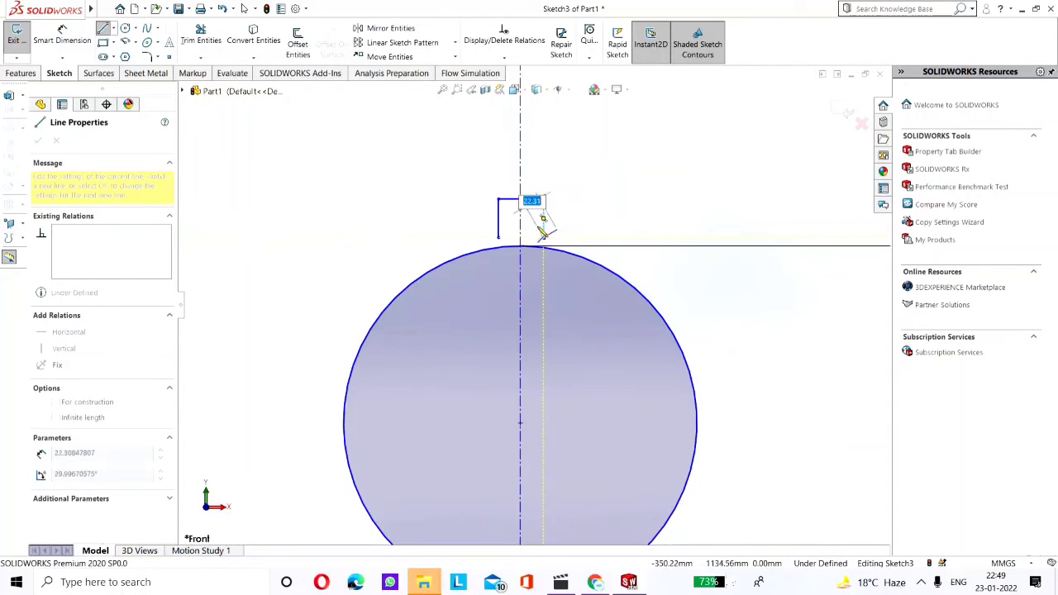
right_click(580, 242)
left_click(615, 257)
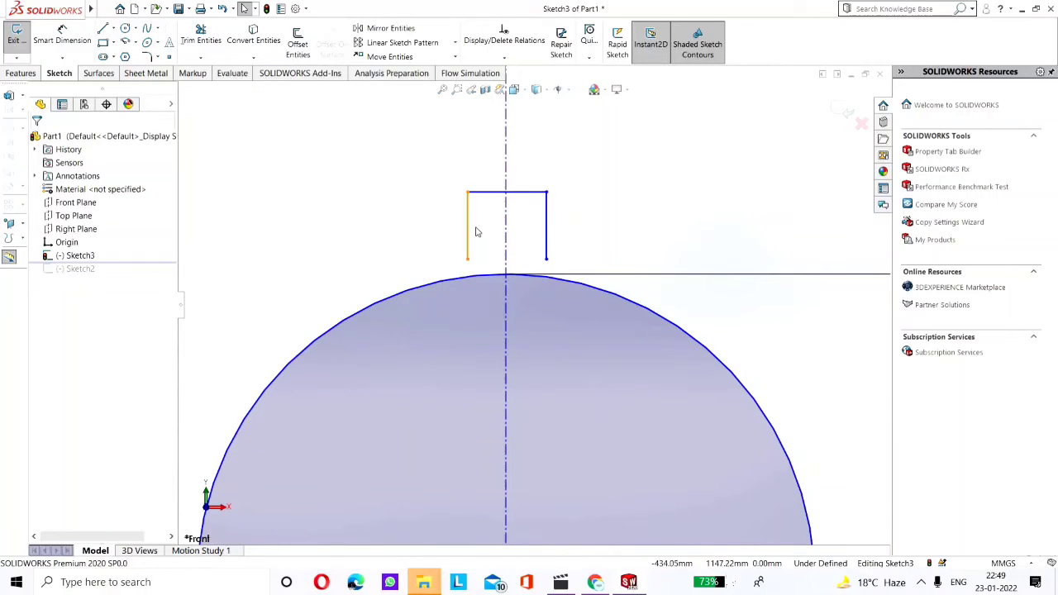
Make the tooth's two vertical sides symmetric about the centerline.
left_click(468, 225)
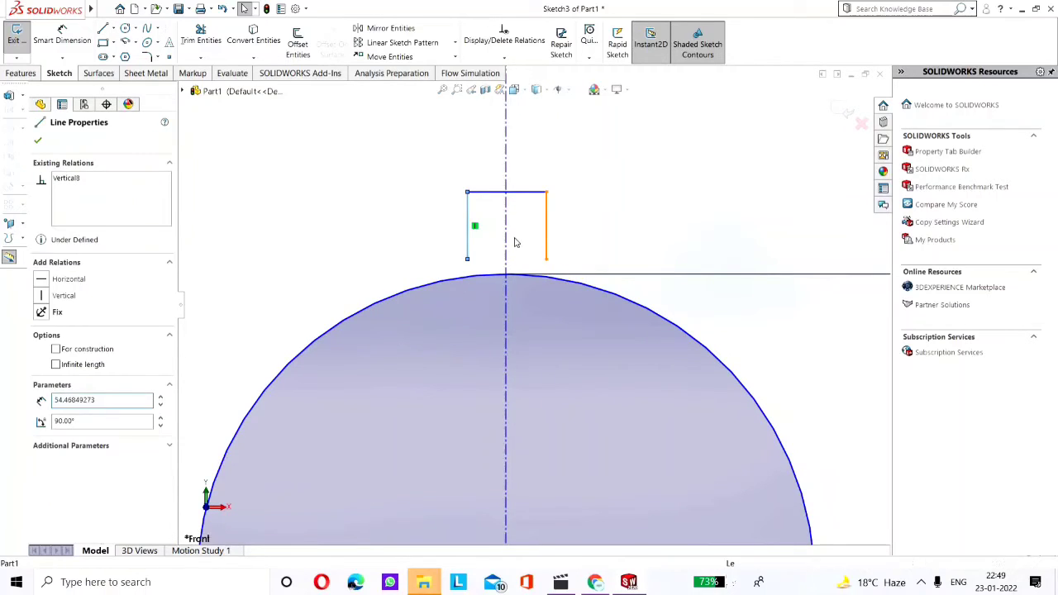
left_click(546, 240, "ctrl")
left_click(507, 241, "ctrl")
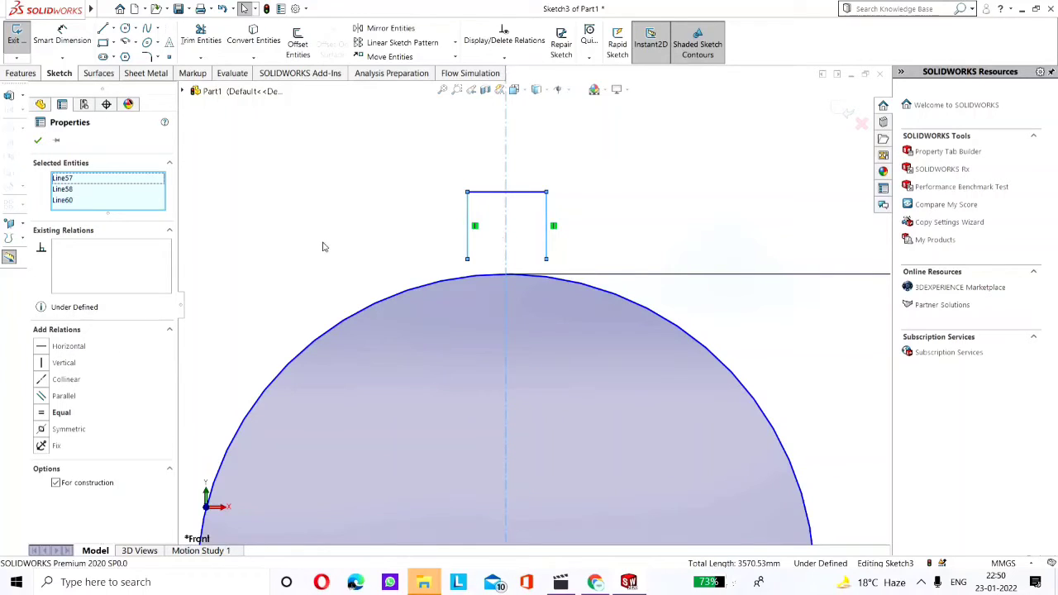
left_click(49, 429)
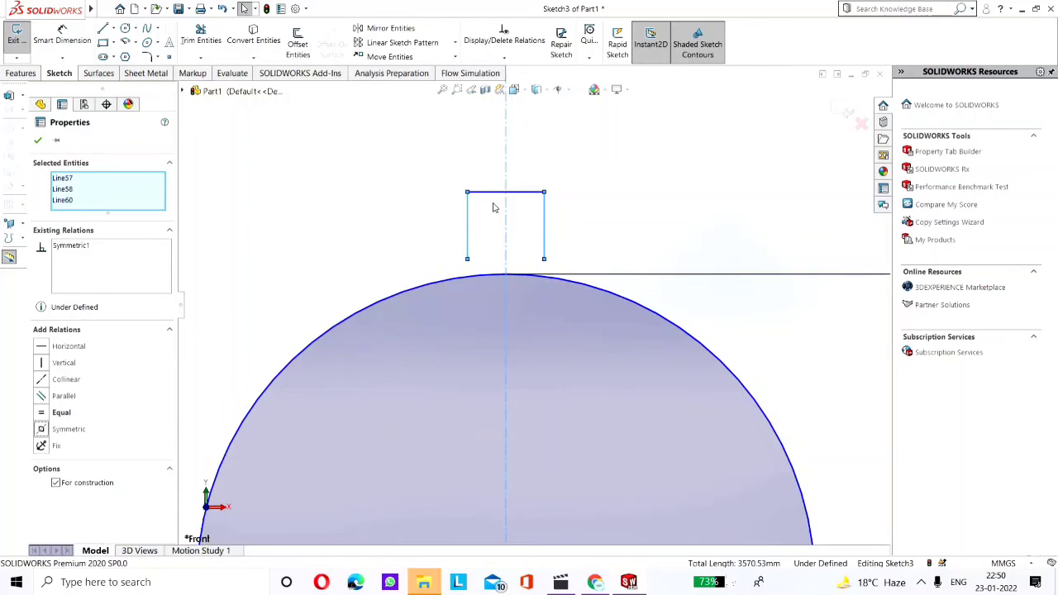
left_click(593, 228)
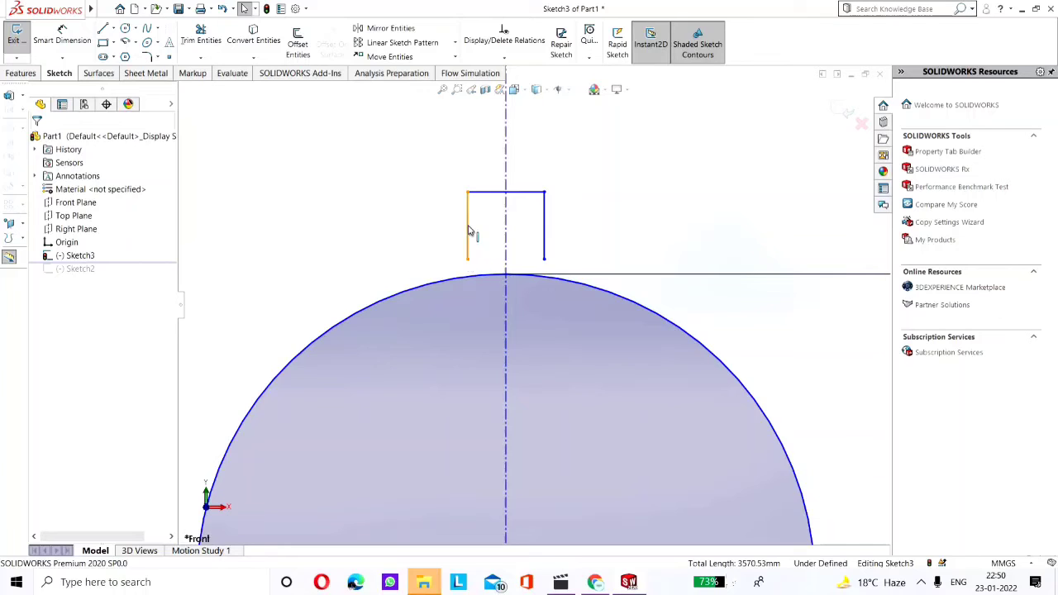
Make the tooth's vertical sides equal in length and attach the left side's lower endpoint to the circle.
left_click(543, 218)
left_click(468, 225, "ctrl")
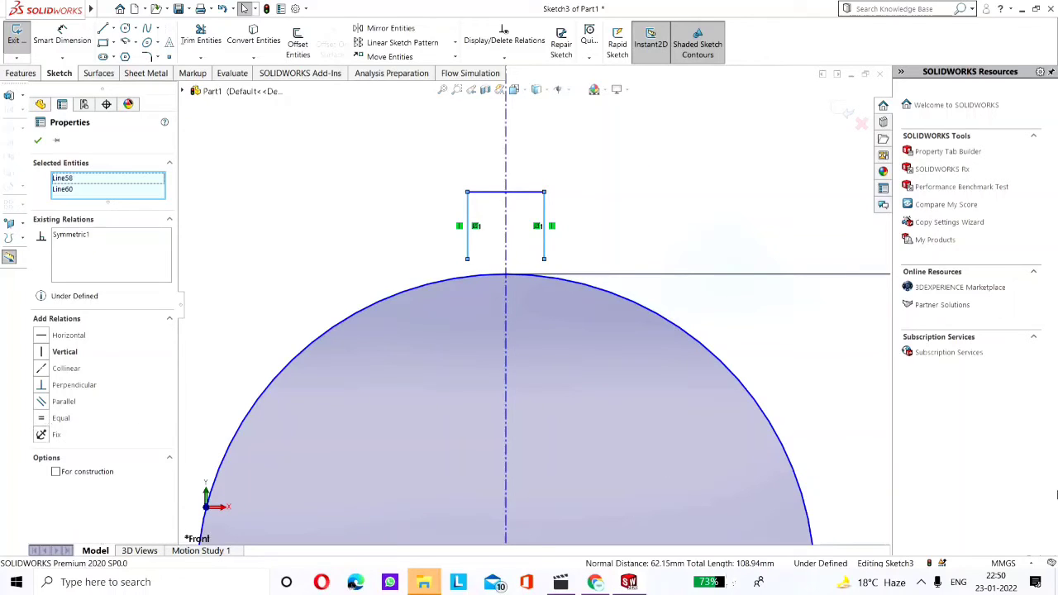
key("q")
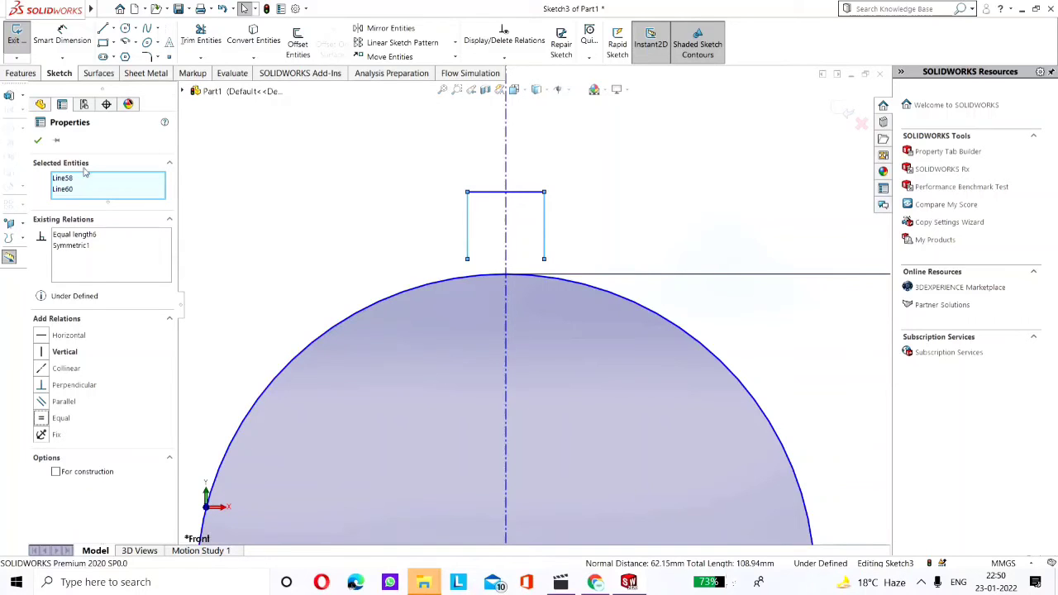
left_click(363, 255)
left_click_drag(467, 260, 469, 272)
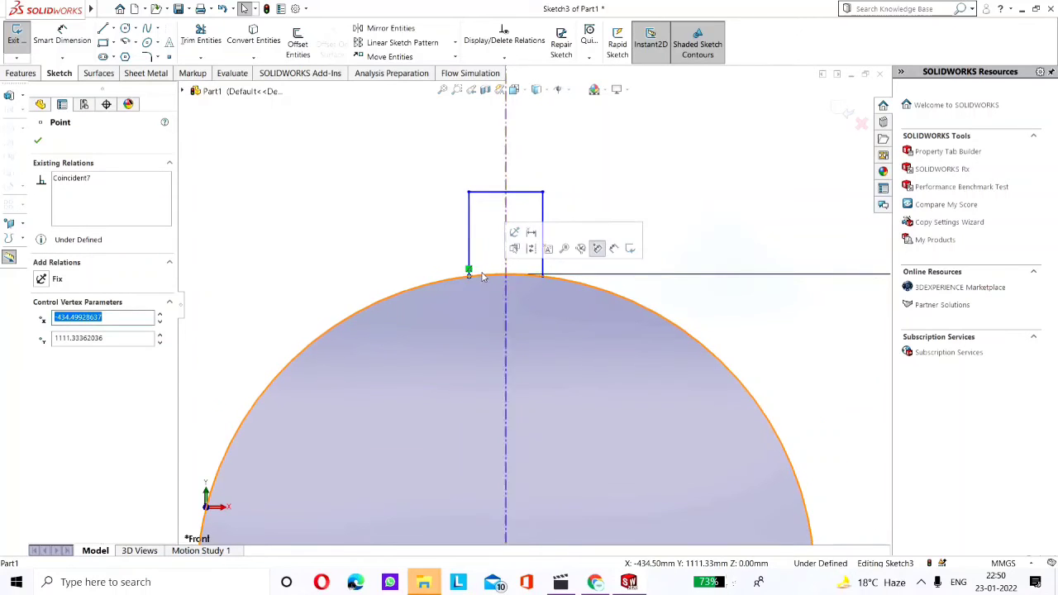
Dimension the tooth's left vertical side as 70 mm.
scroll(483, 277, "down", 1)
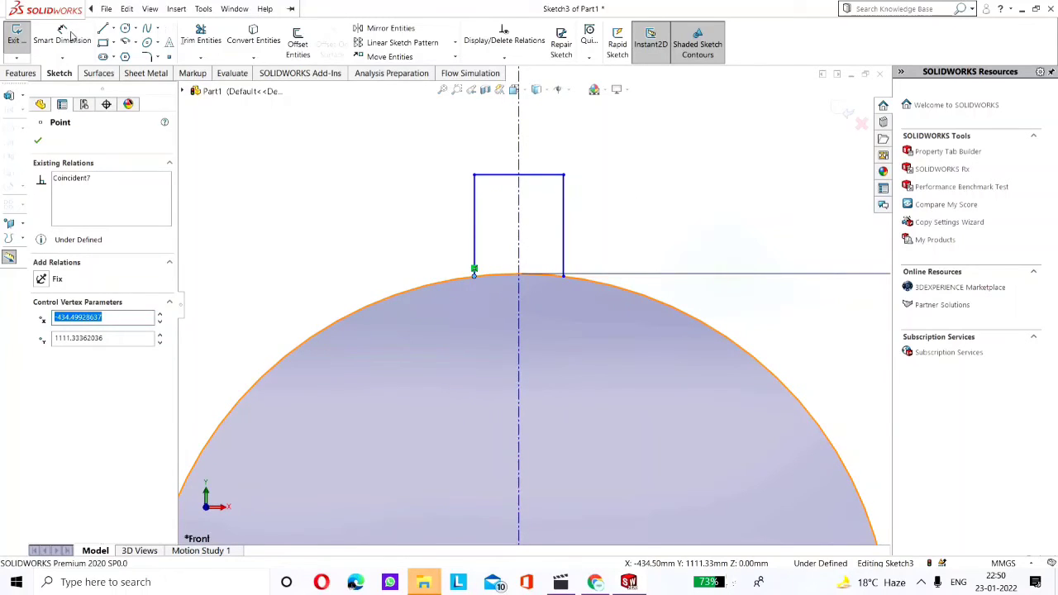
left_click(486, 238)
left_click(475, 226)
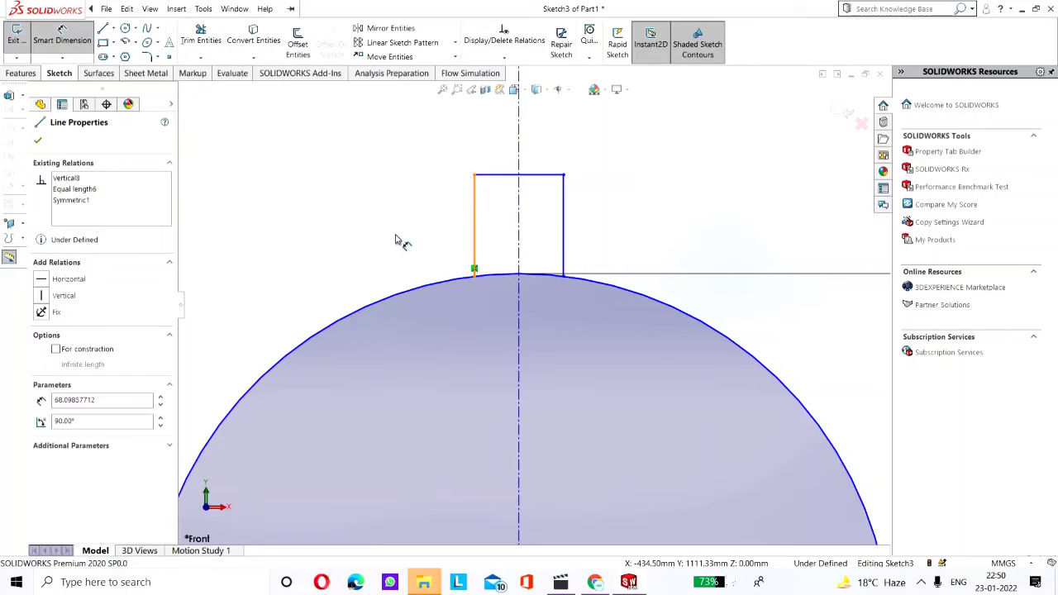
left_click(401, 239)
type("70")
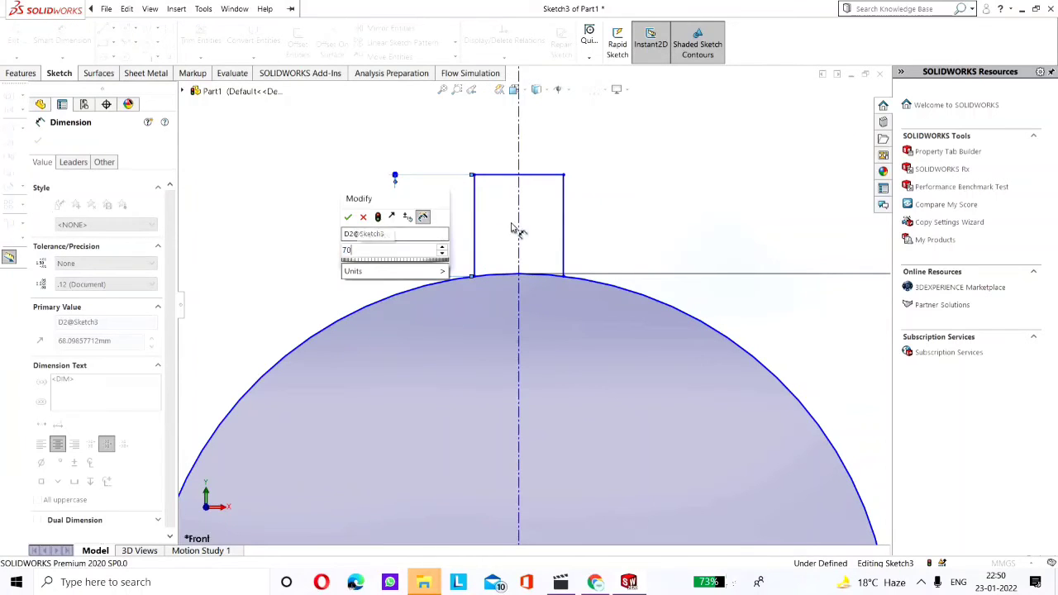
key("Return")
Dimension the tooth's top edge as 60 mm.
left_click(506, 173)
left_click(503, 151)
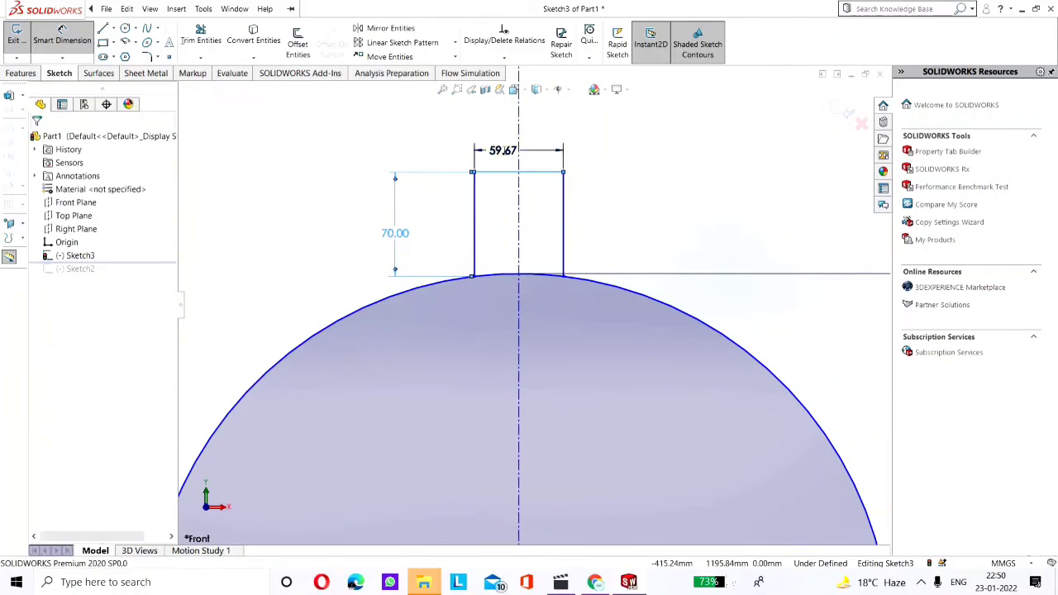
type("55")
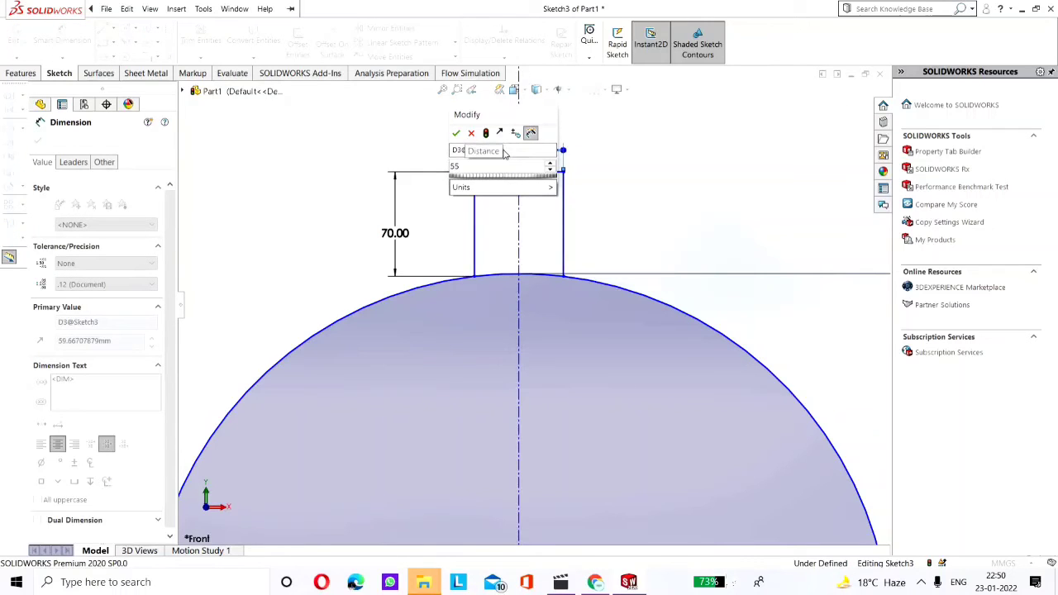
key("BackSpace")
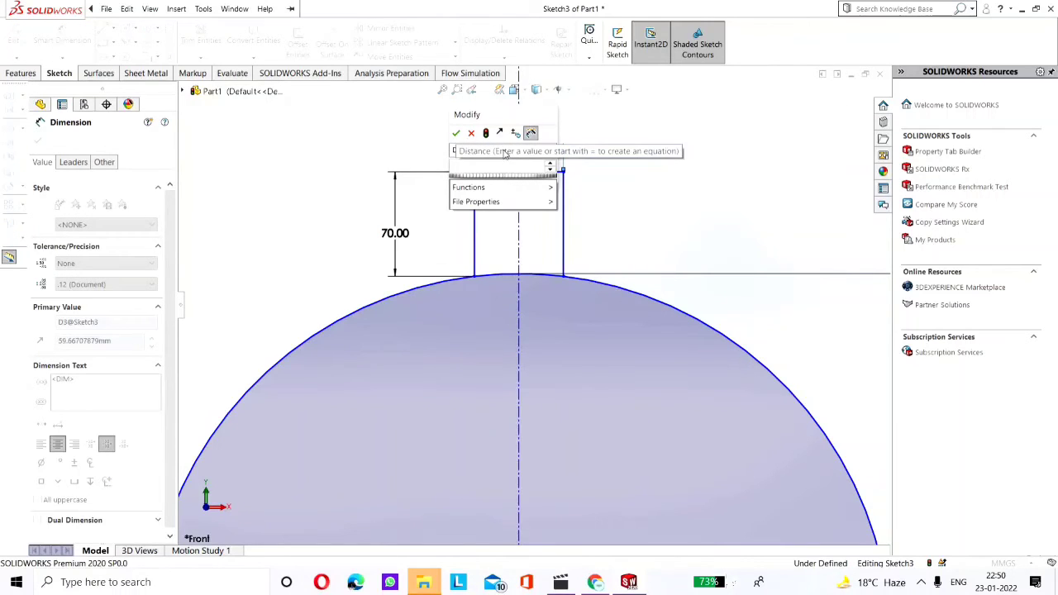
type("60")
key("Return")
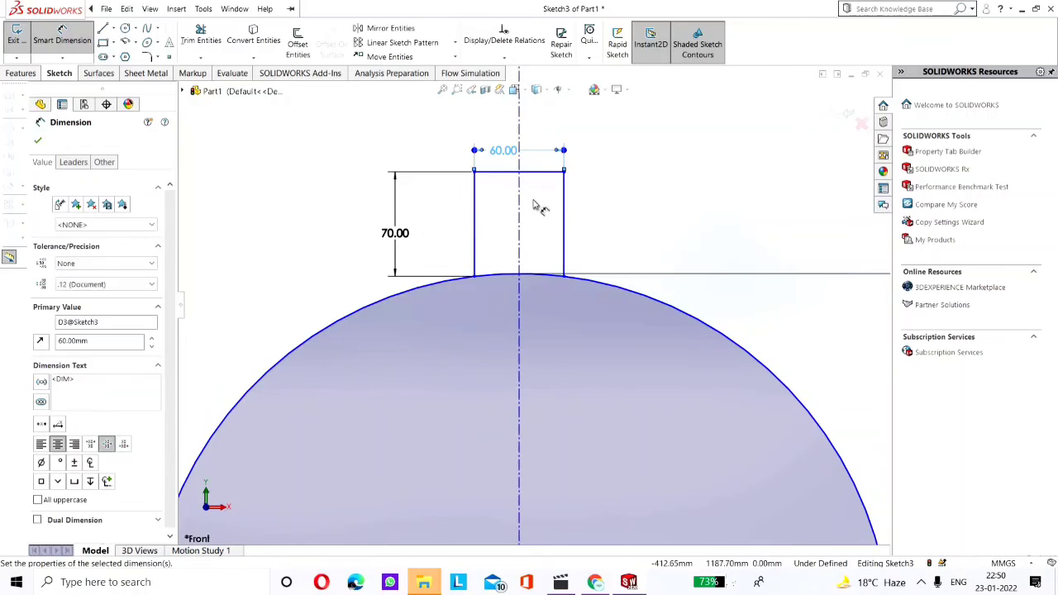
Start a circular sketch pattern with the tooth's two vertical sides and top edge as the entities to pattern.
scroll(562, 306, "up", 4)
scroll(562, 314, "up", 3)
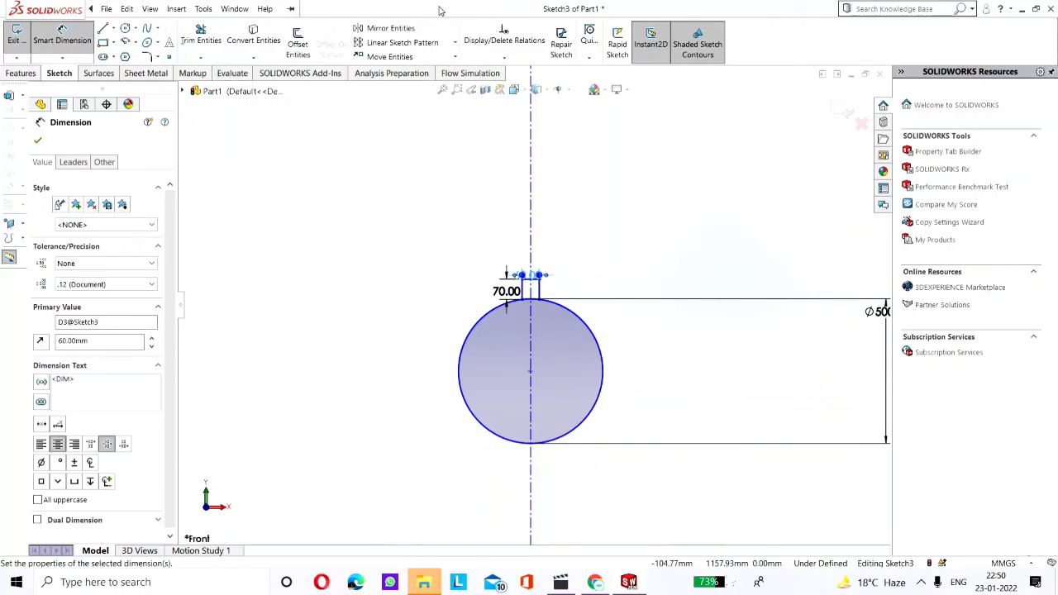
left_click(454, 42)
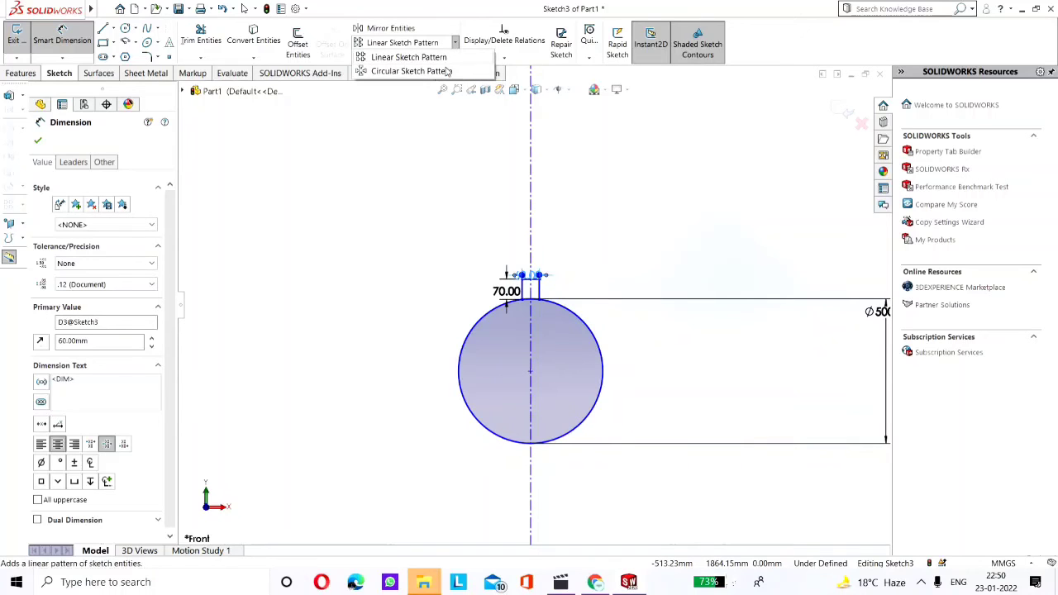
left_click(395, 69)
scroll(543, 304, "down", 5)
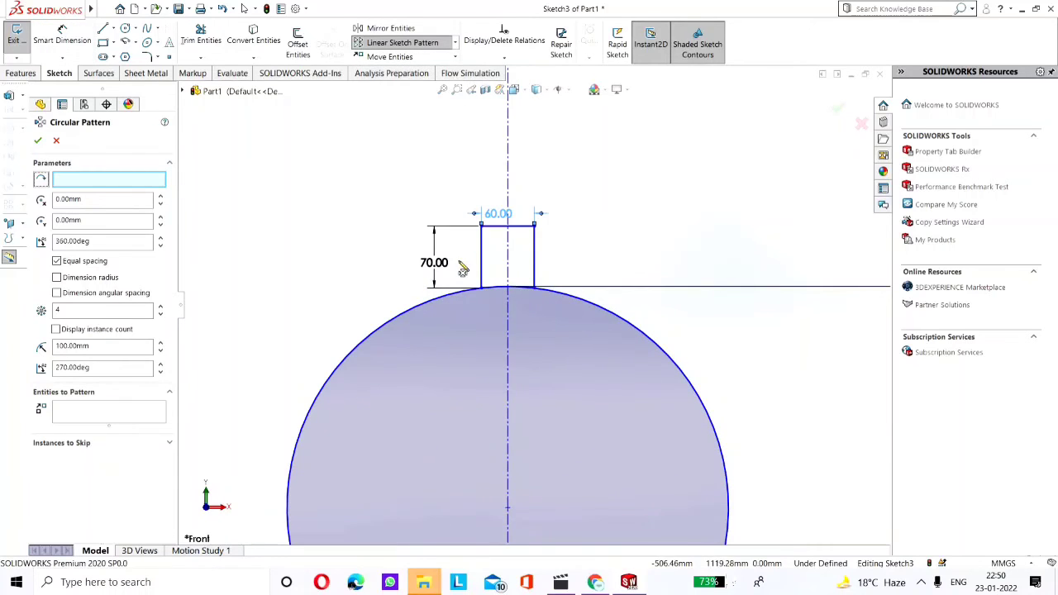
left_click(93, 417)
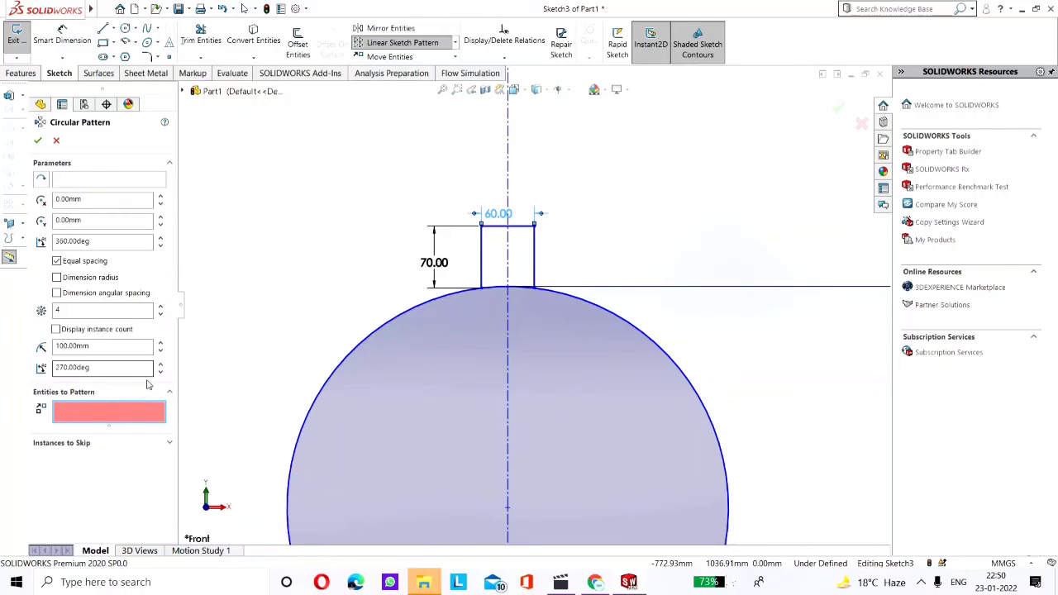
left_click(482, 266)
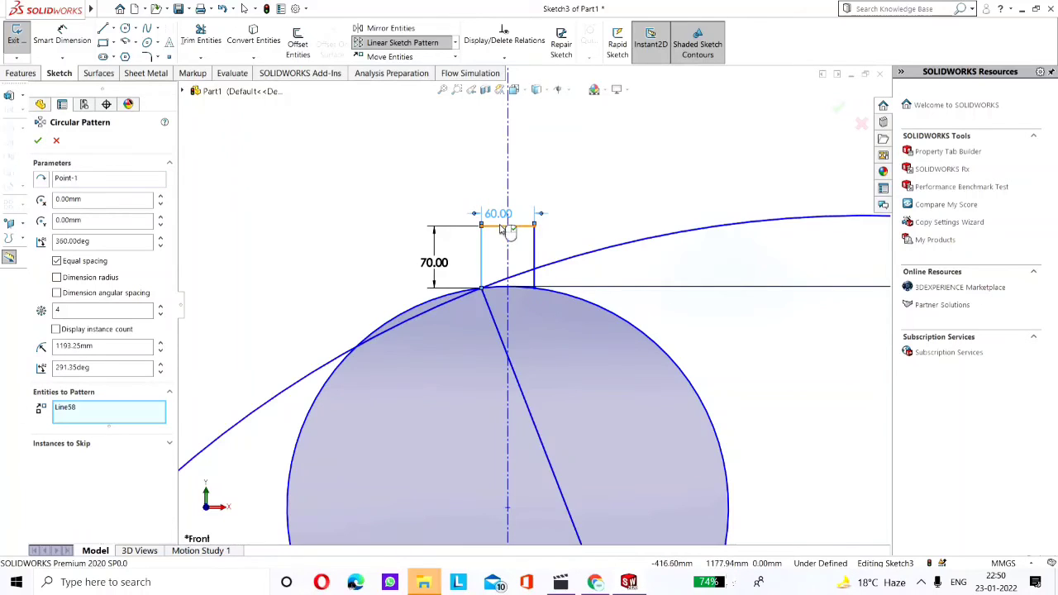
left_click(513, 225)
left_click(538, 252)
Replace the pattern's default centre point with the centre of the 500 mm circle.
scroll(562, 354, "up", 10)
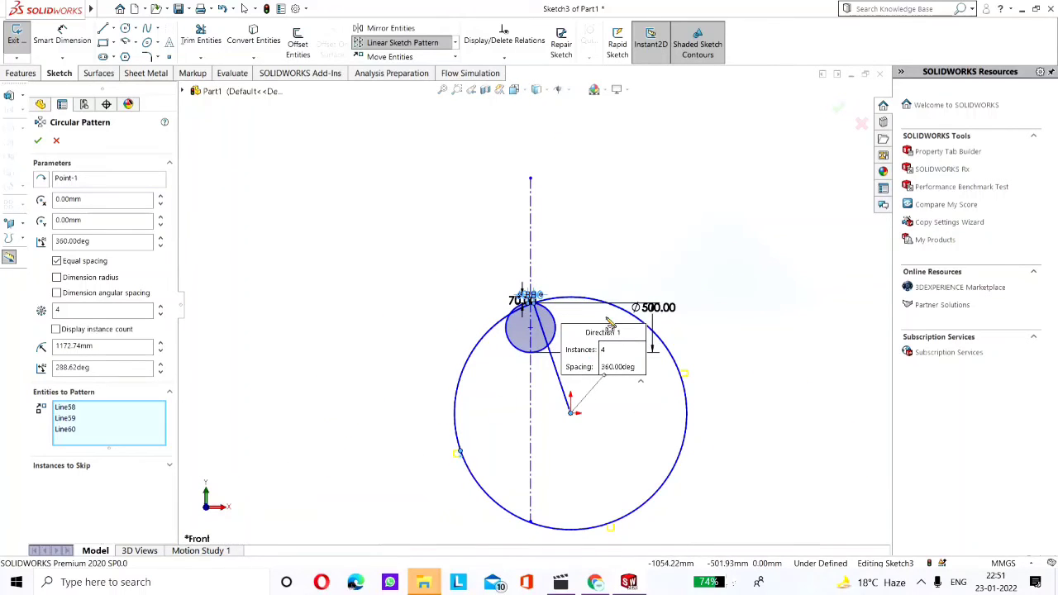
scroll(609, 323, "down", 5)
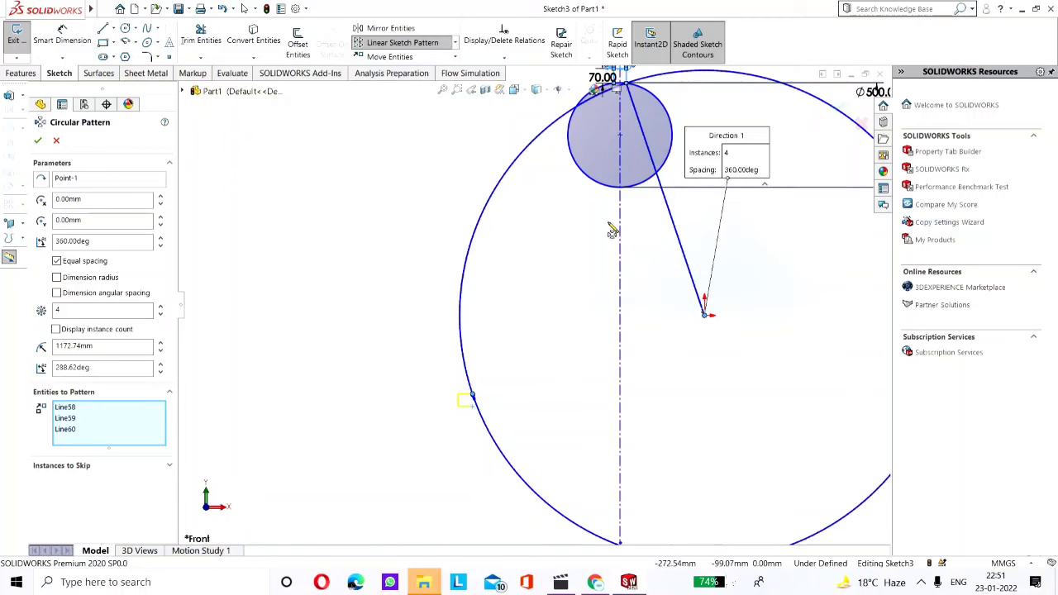
scroll(611, 233, "up", 5)
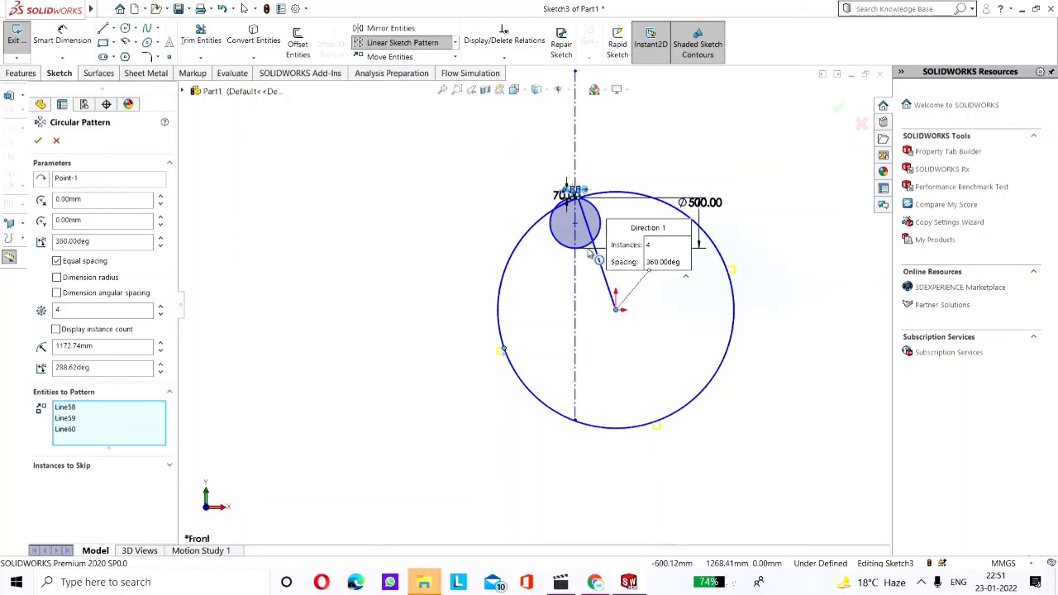
left_click(81, 179)
right_click(81, 179)
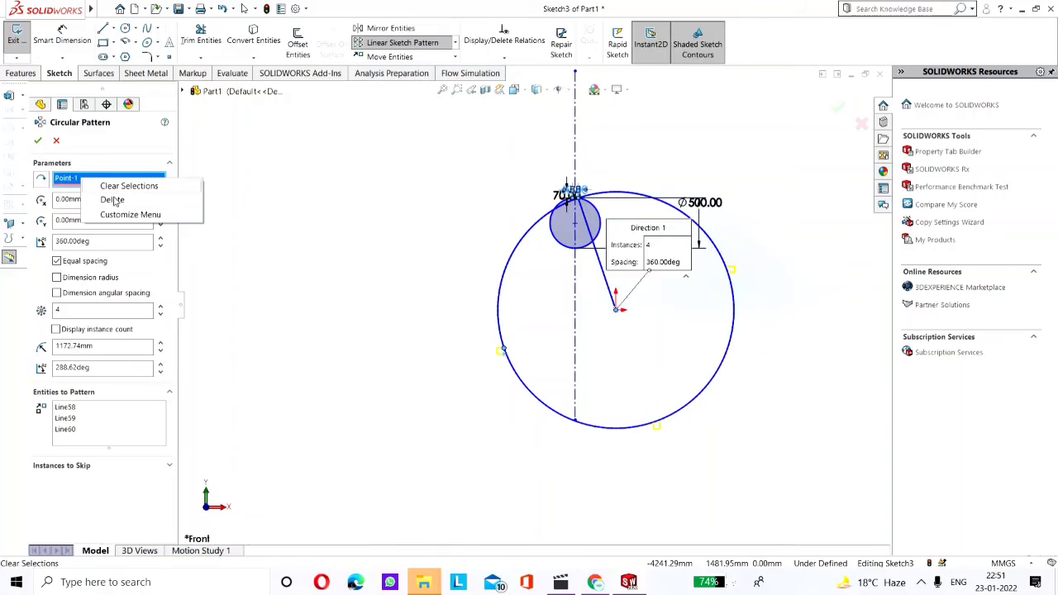
left_click(115, 198)
scroll(574, 204, "down", 3)
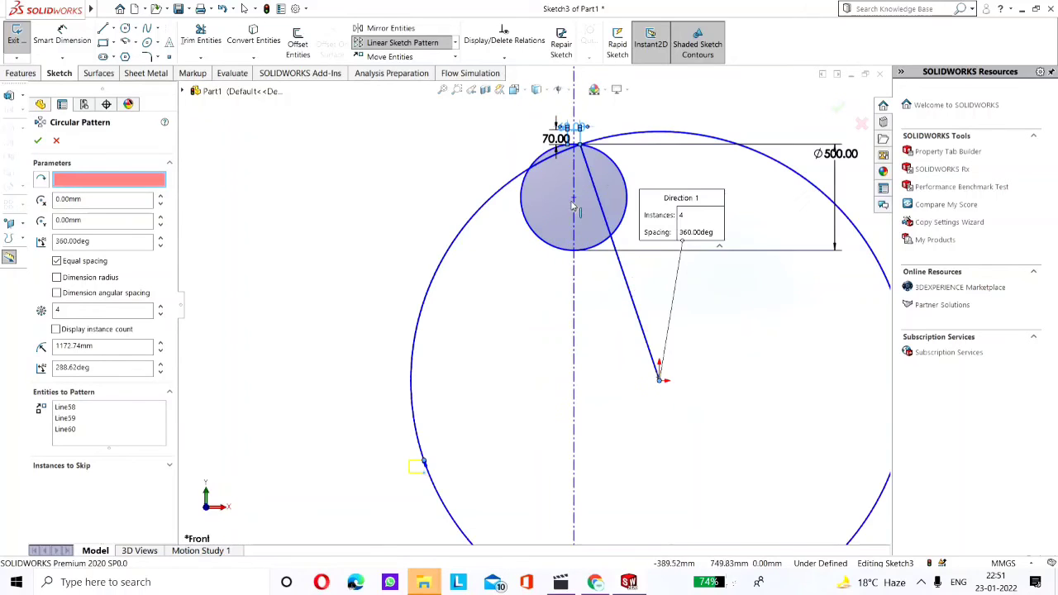
left_click(575, 200)
scroll(594, 144, "down", 2)
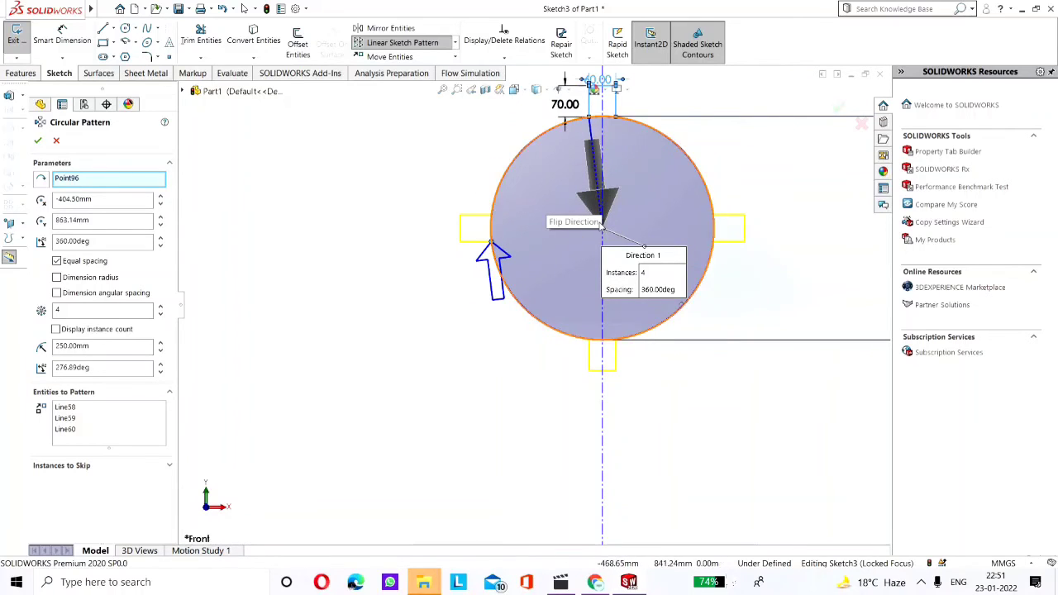
Set the circular pattern to 6 equally spaced instances over 360 degrees and accept it.
scroll(602, 207, "down", 2)
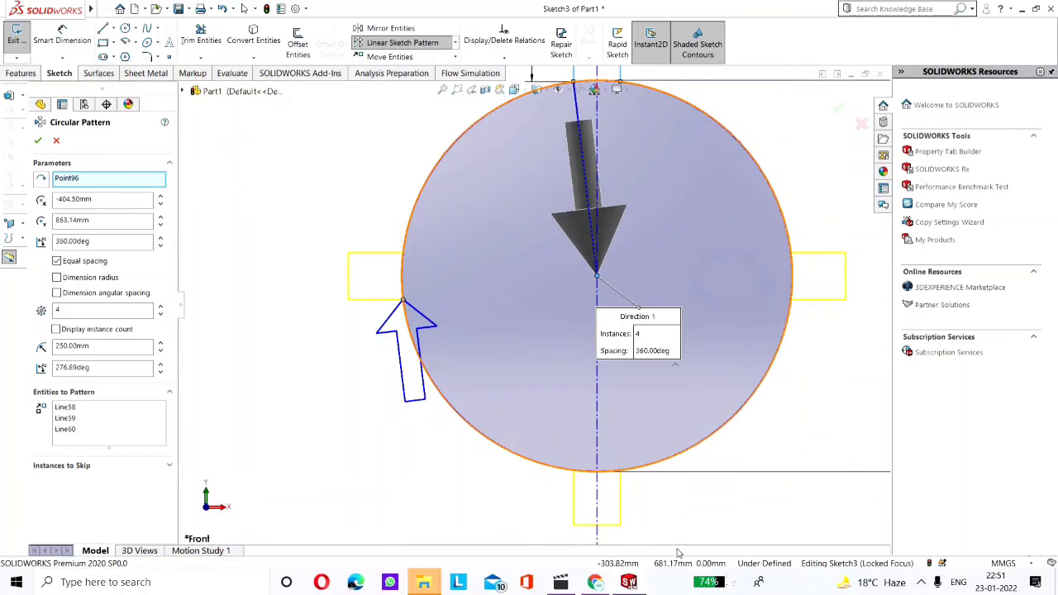
scroll(546, 306, "up", 3)
scroll(651, 508, "up", 2)
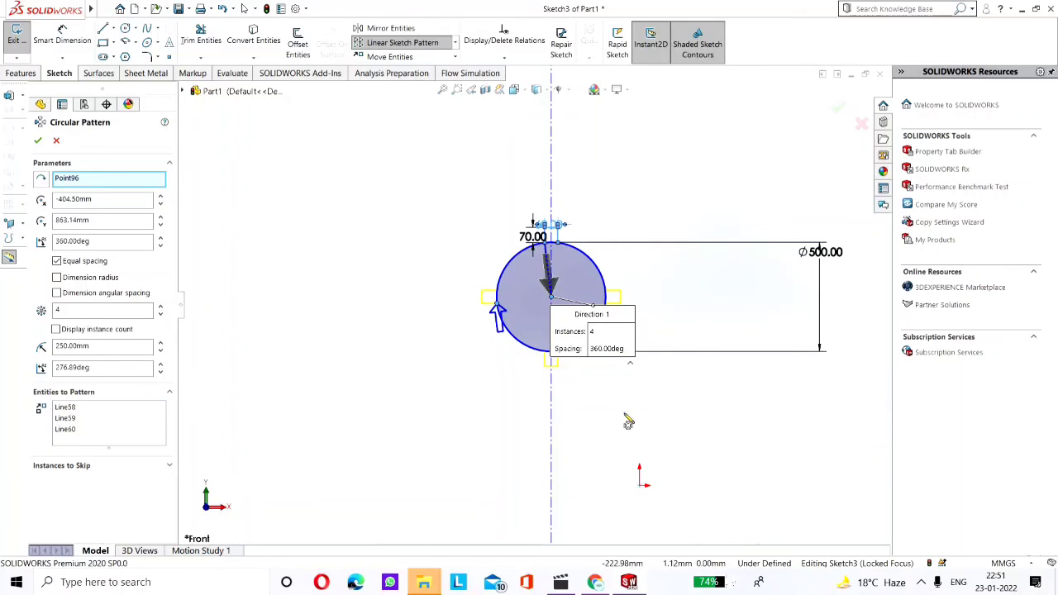
scroll(527, 297, "up", 1)
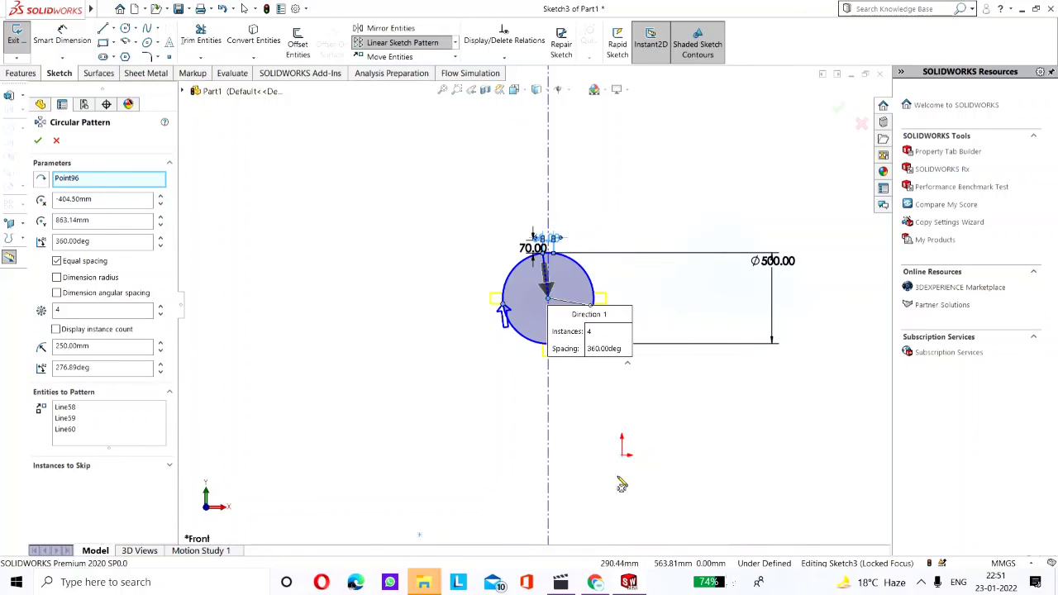
scroll(546, 313, "down", 5)
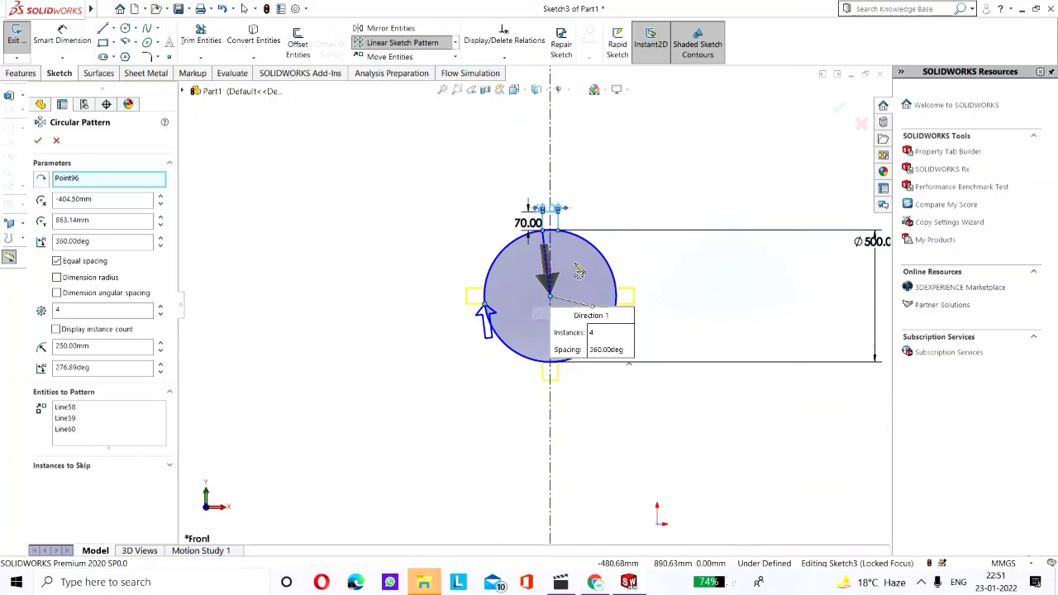
left_click(161, 307)
left_click(160, 307)
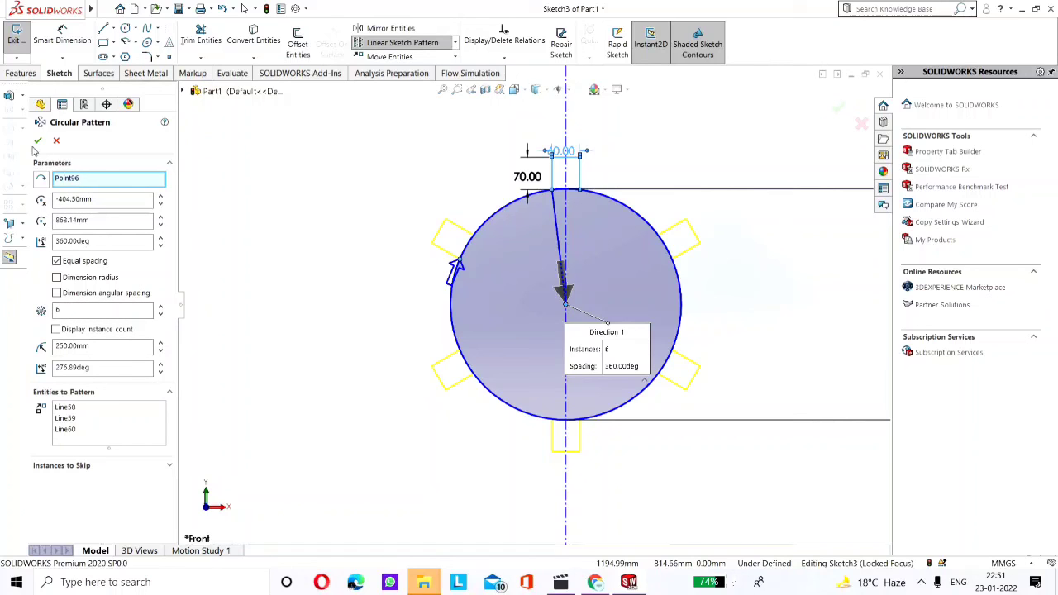
scroll(554, 296, "up", 5)
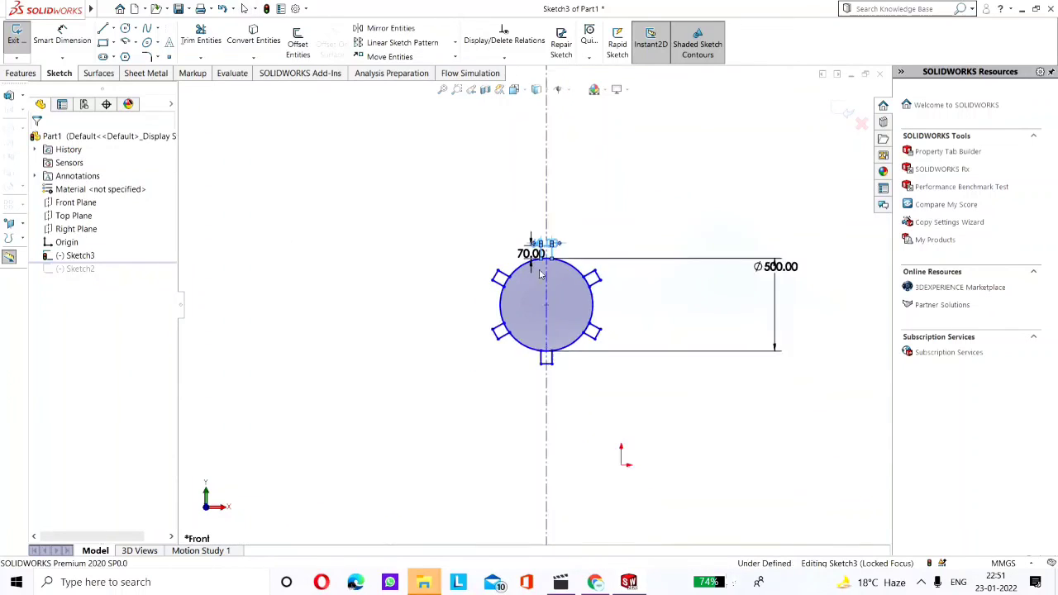
Delete the vertical centerline running through the circle.
scroll(547, 273, "down", 5)
scroll(551, 265, "up", 3)
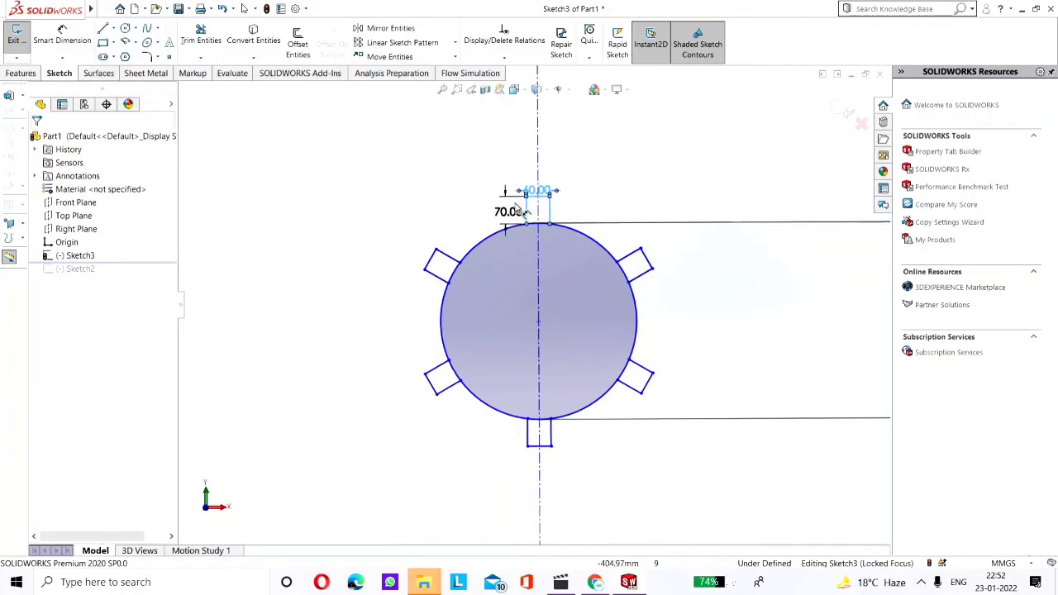
left_click(538, 165)
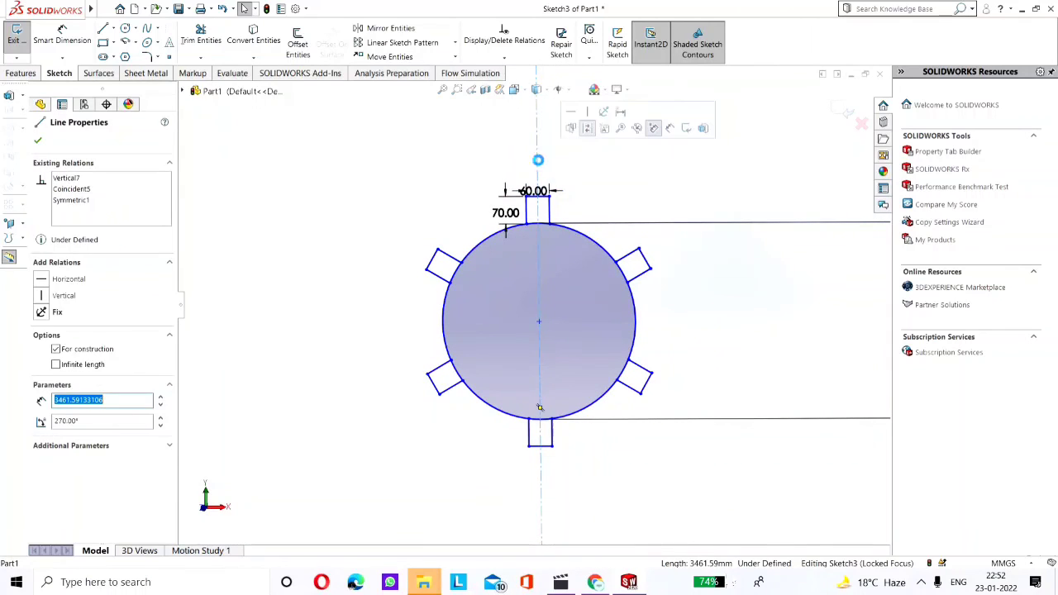
key("Delete")
Move the tooth's 60 mm width dimension higher above it and its 70 mm height dimension farther out to the left.
left_click_drag(539, 191, 540, 162)
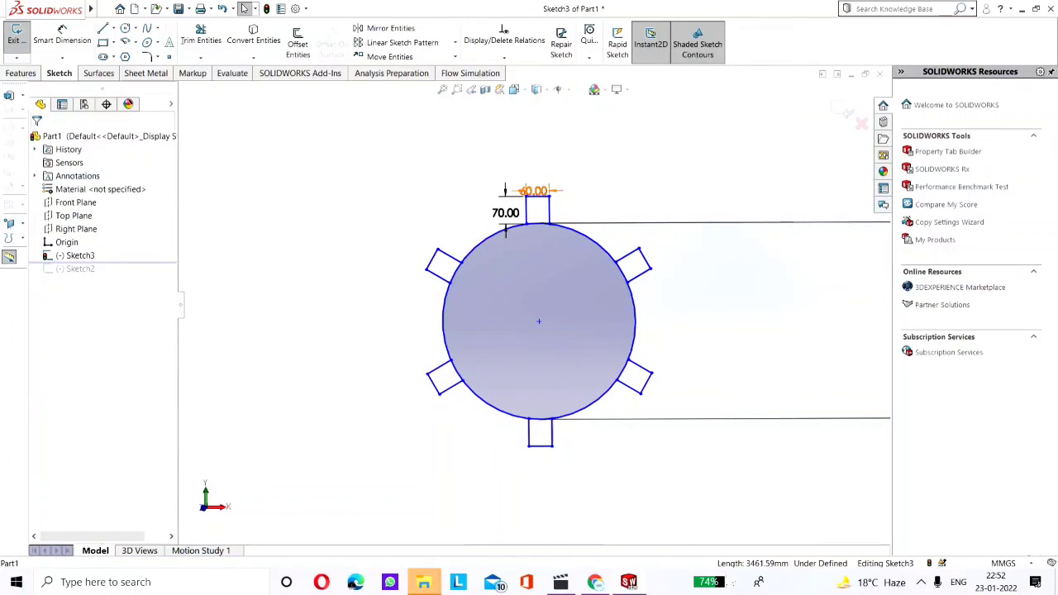
left_click_drag(506, 210, 446, 210)
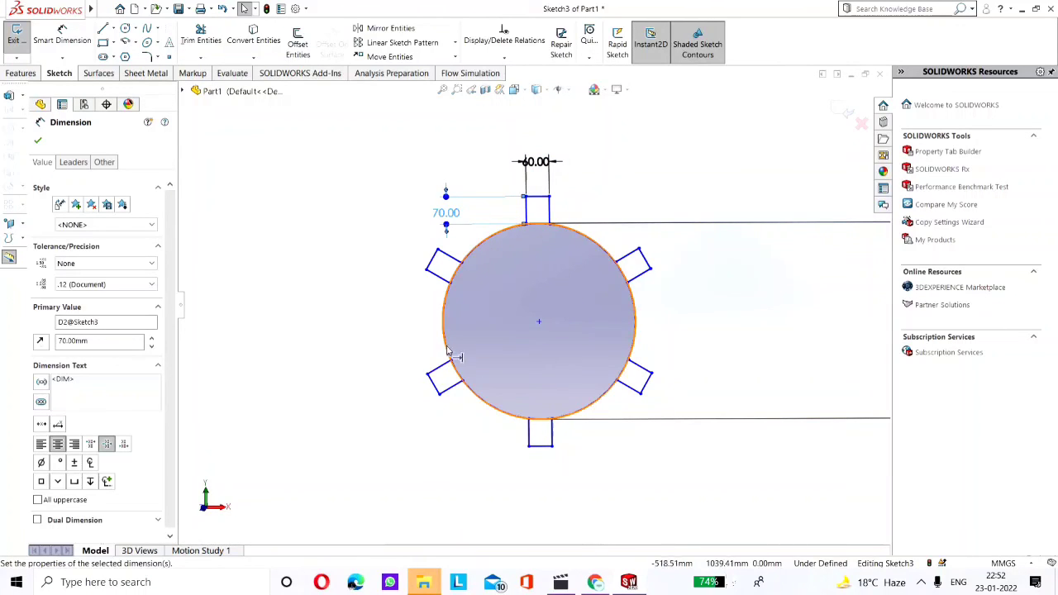
scroll(570, 308, "up", 1)
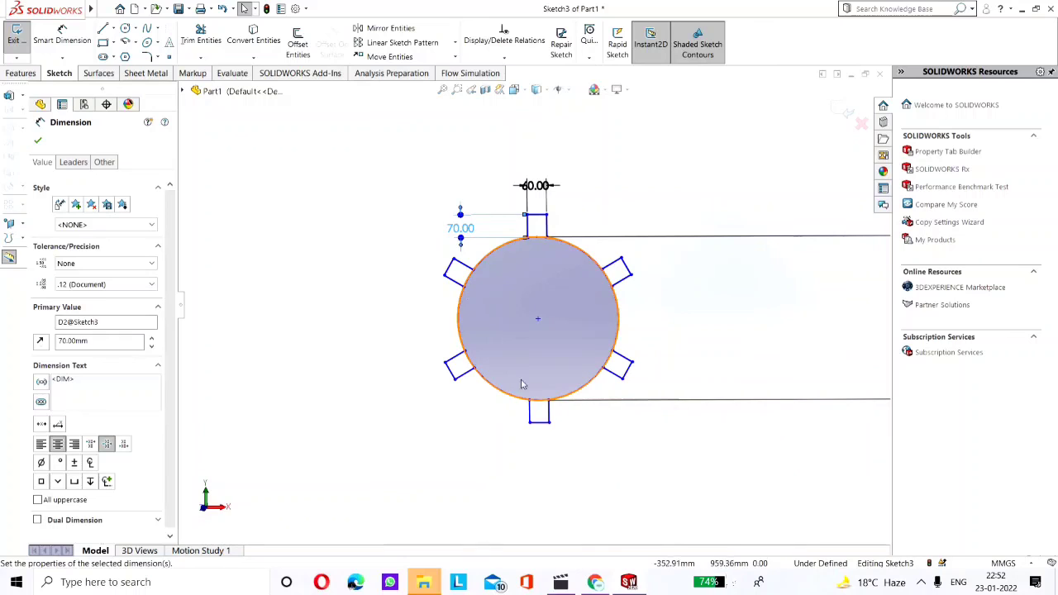